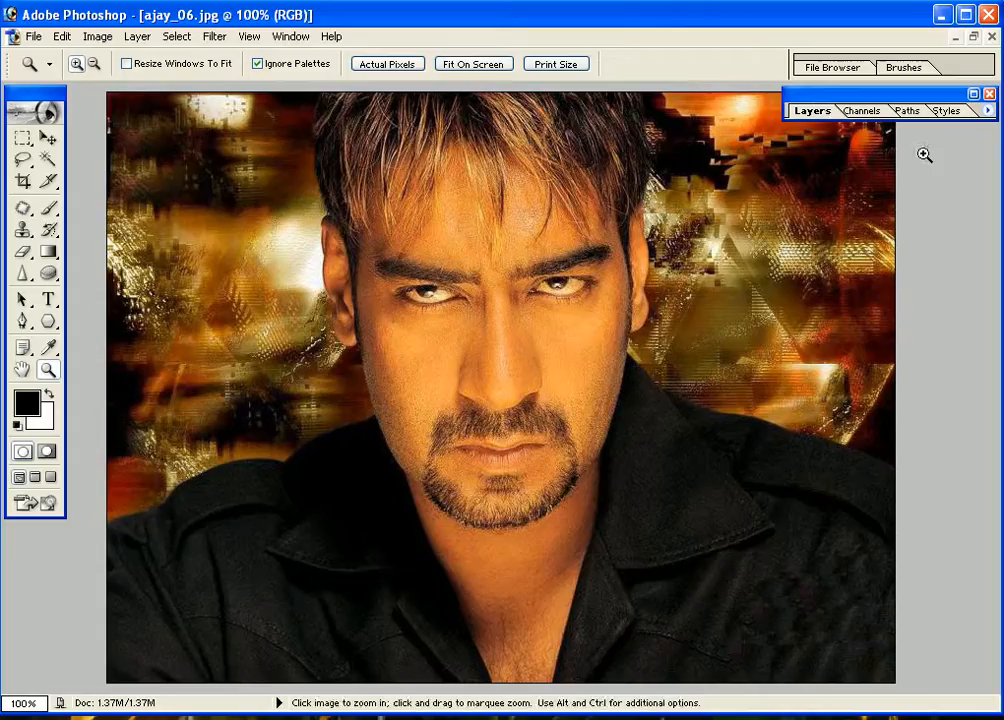
Step: Duplicate the Background layer as Background copy and hide the original Background layer
click(810, 112)
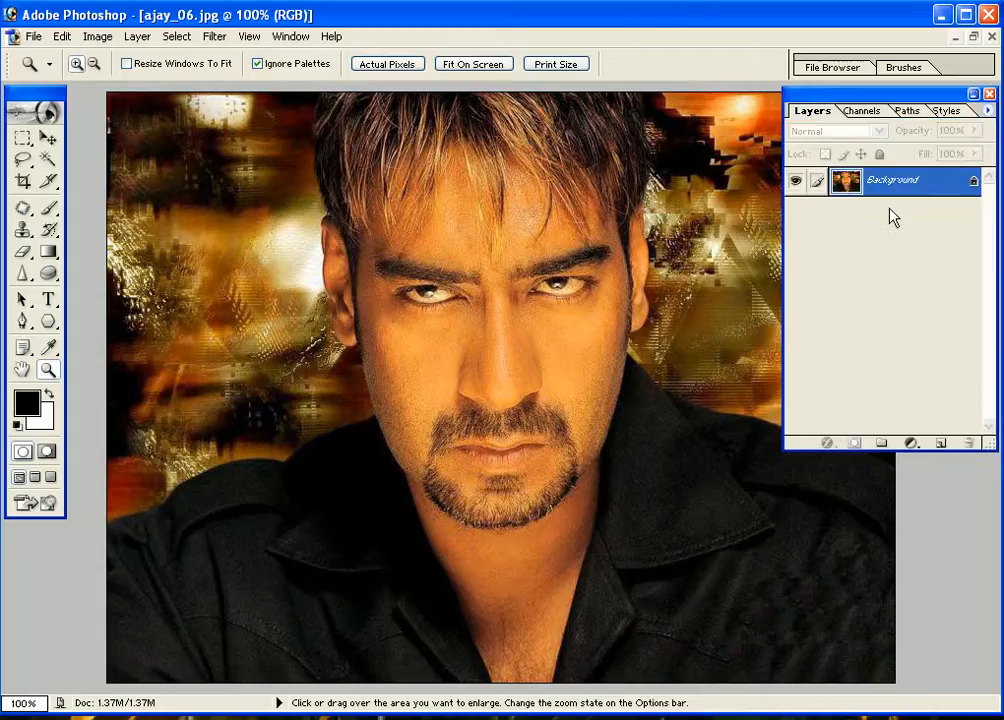
click(139, 40)
click(165, 75)
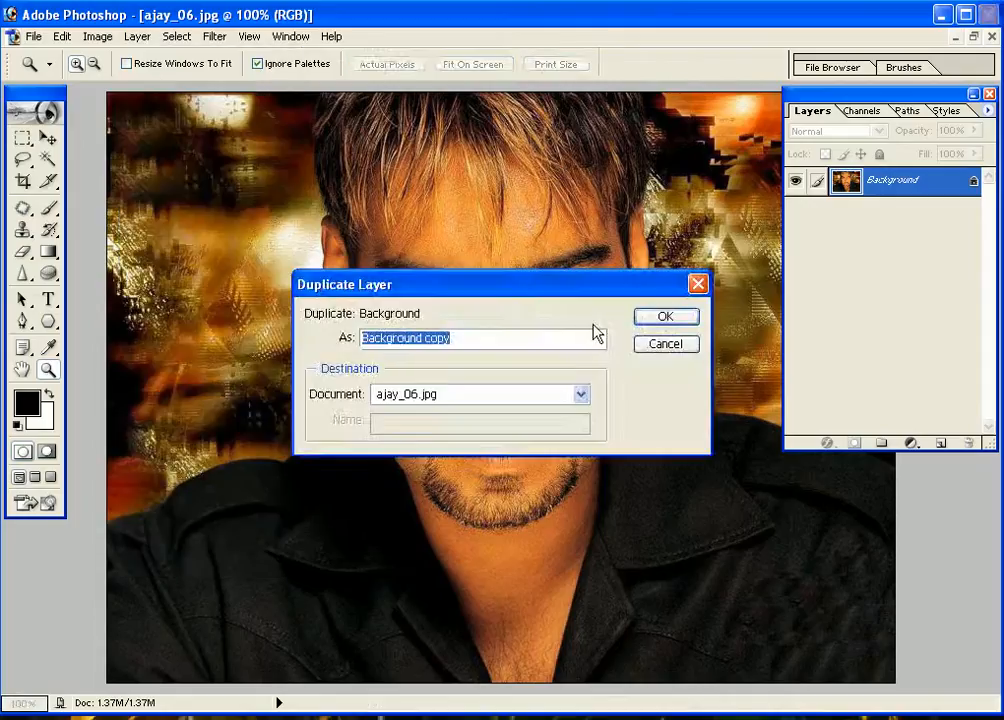
click(659, 316)
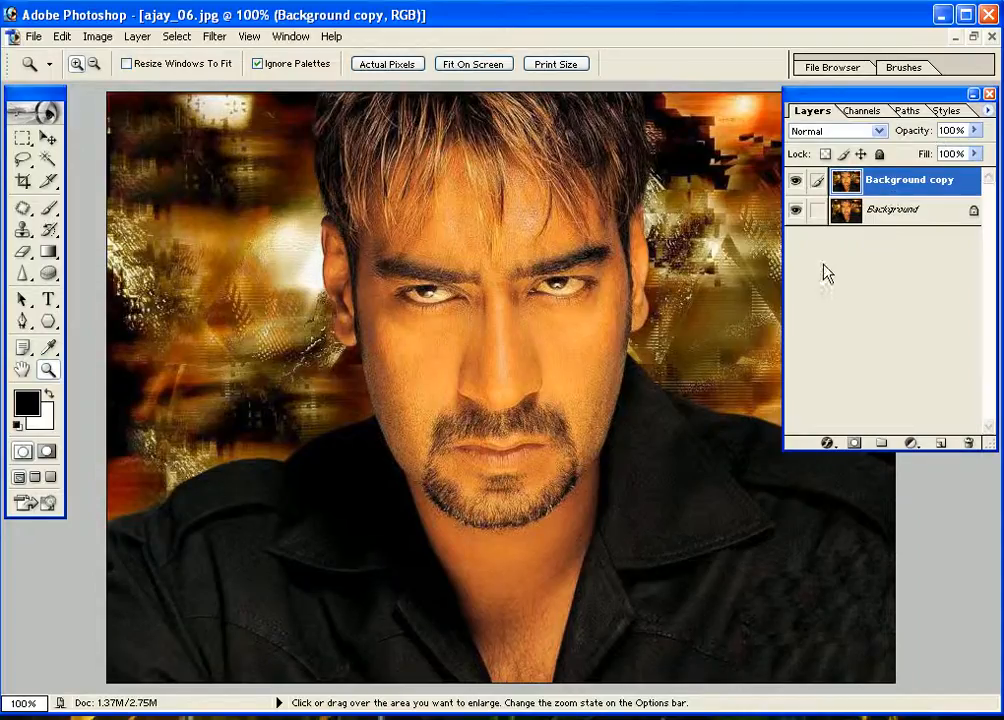
click(47, 139)
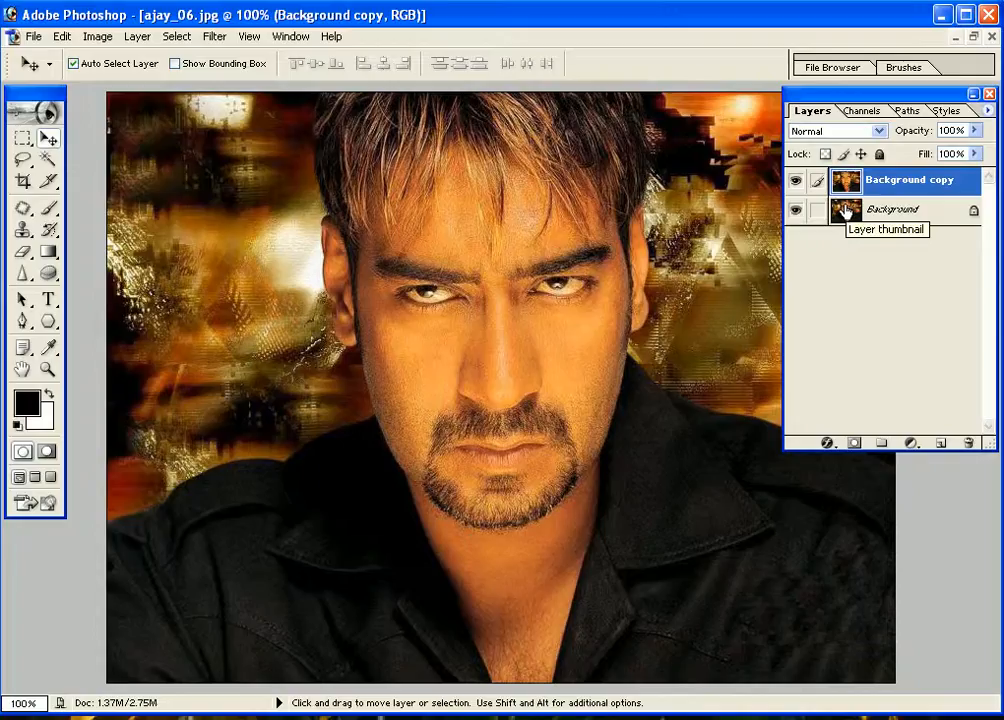
click(795, 209)
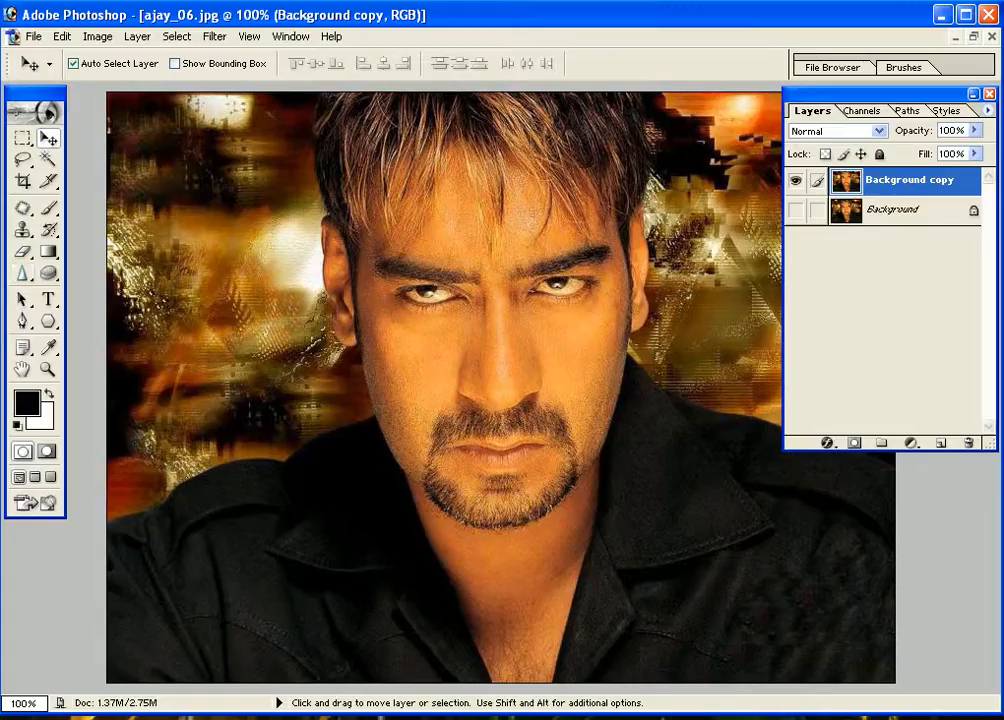
Step: Use the Patch tool in Source mode to replace the image-right end of the mustache with clear cheek skin
click(24, 209)
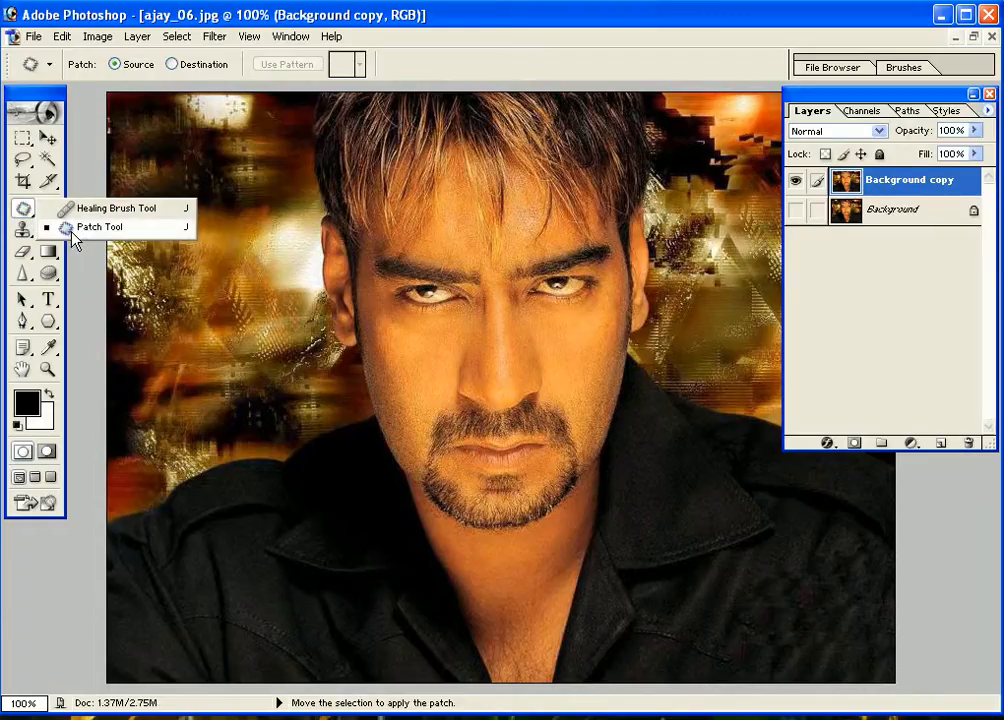
click(72, 232)
click(48, 369)
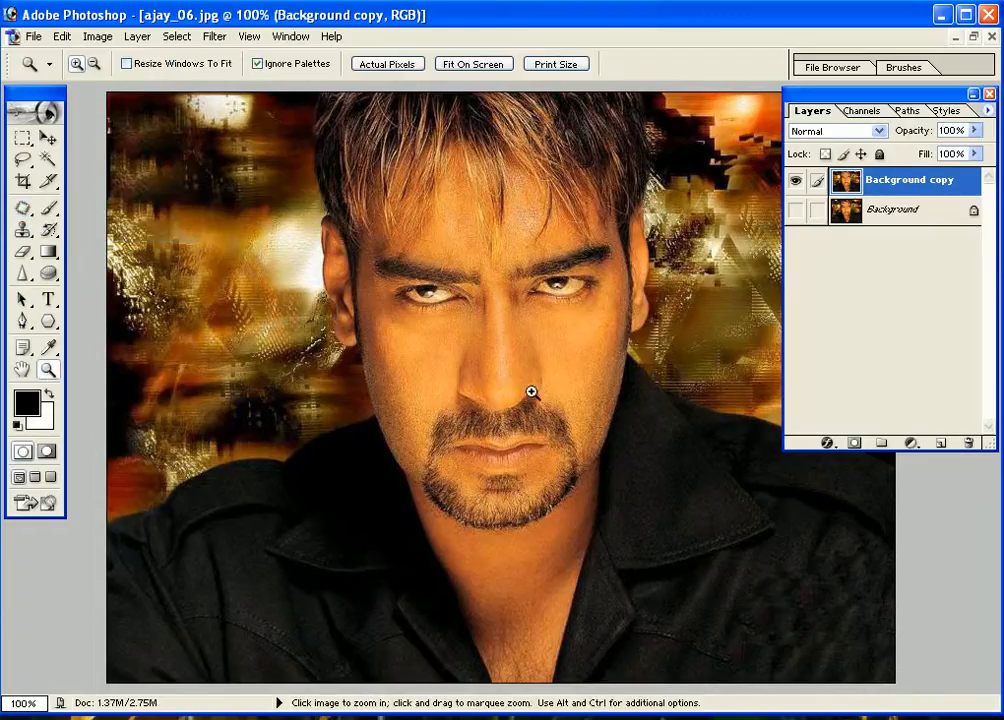
click(508, 433)
click(478, 425)
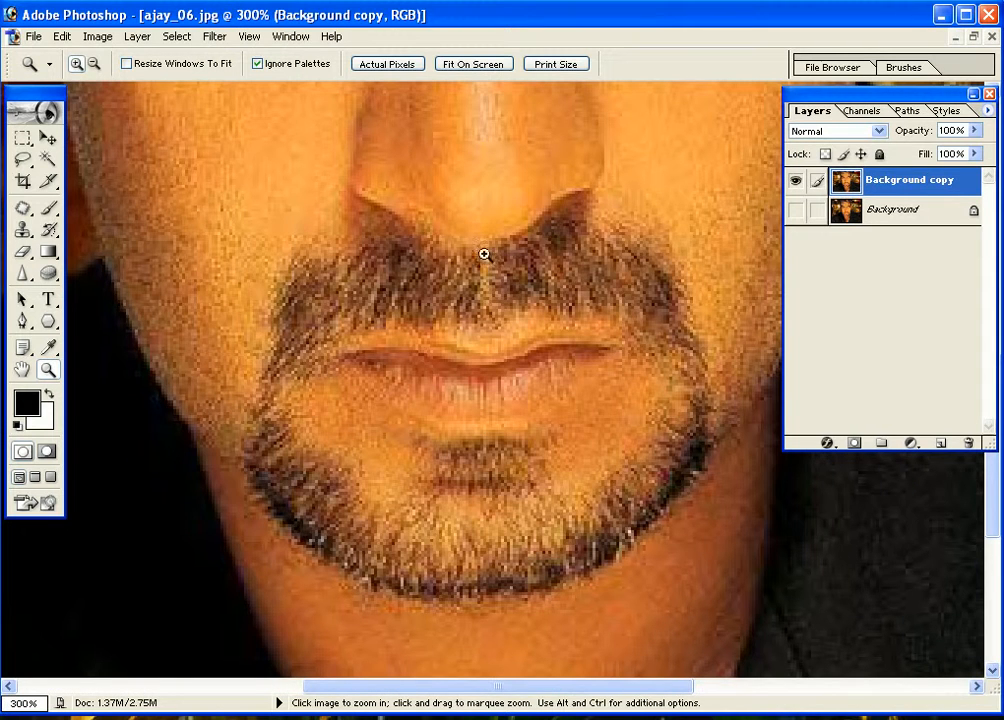
key(alt)
alt+click(488, 327)
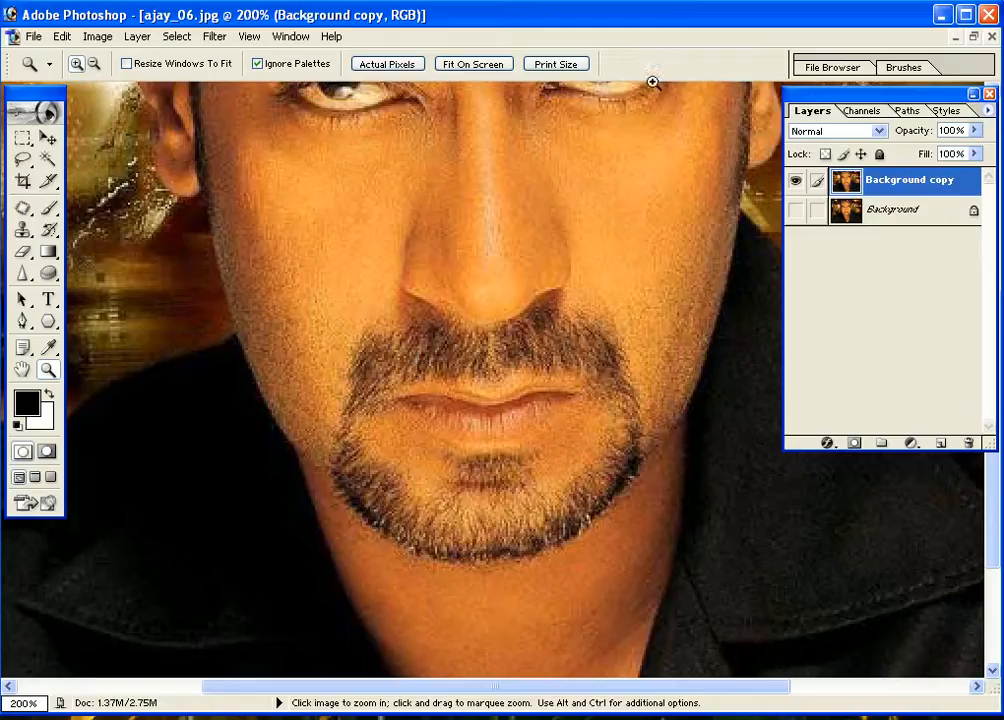
click(22, 208)
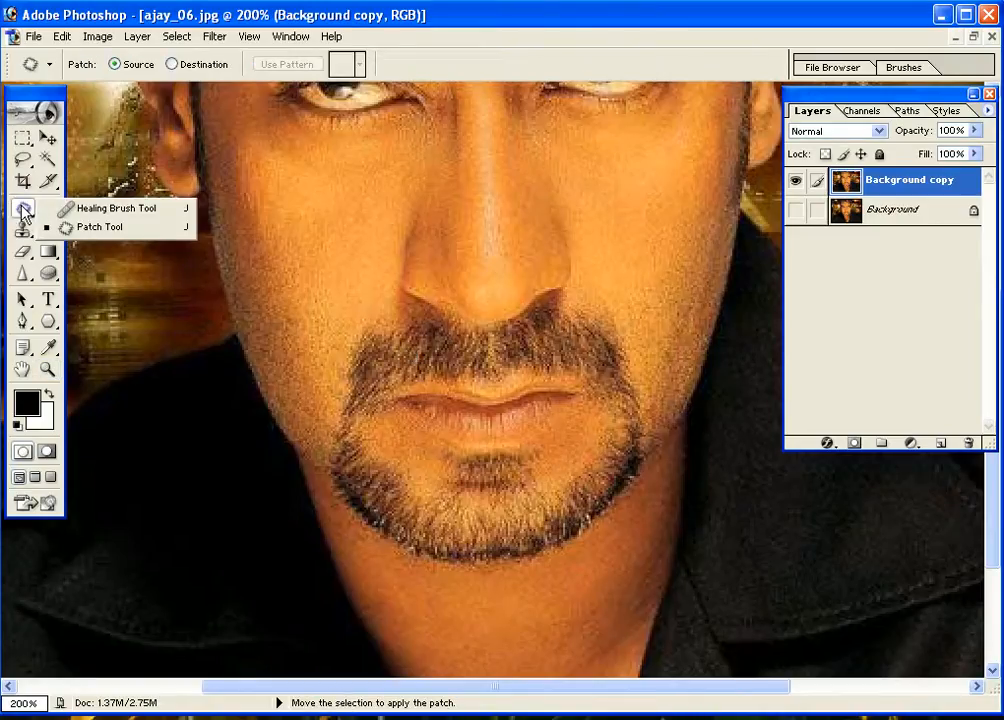
click(134, 229)
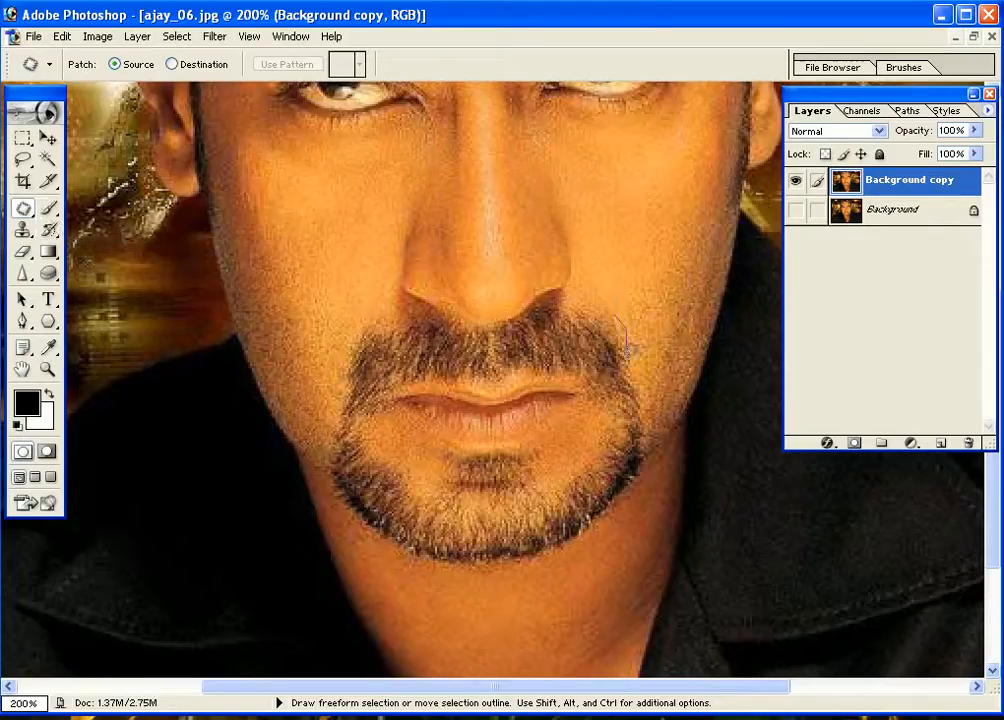
mouse_move(617, 318)
mouse_down()
mouse_move(626, 375)
mouse_move(606, 393)
mouse_up()
drag(592, 316, 598, 316)
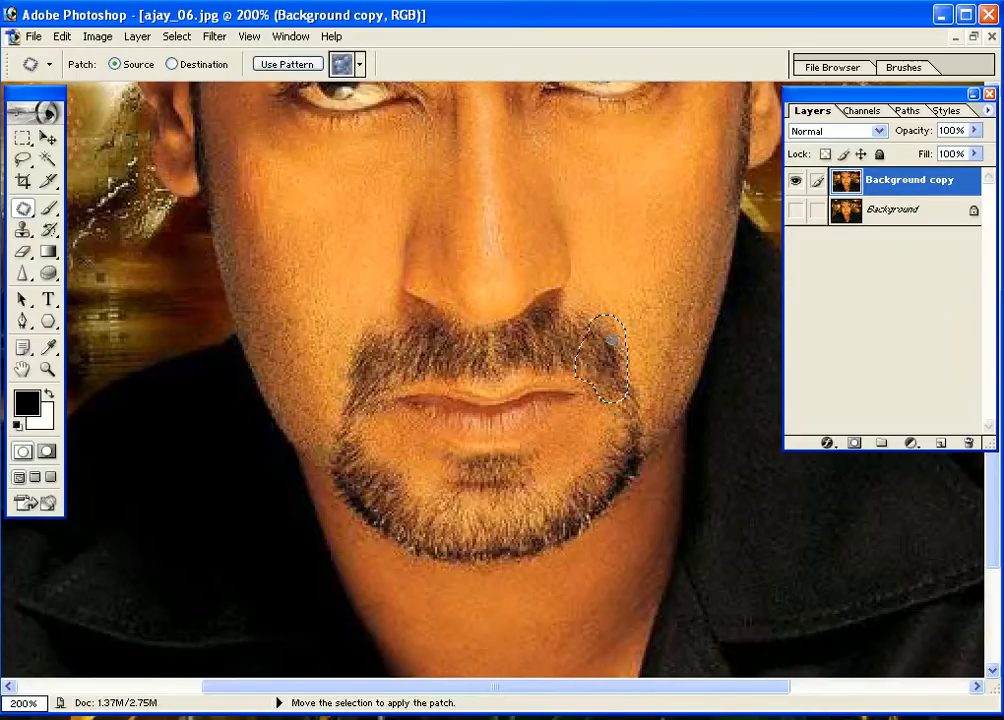
drag(613, 359, 675, 318)
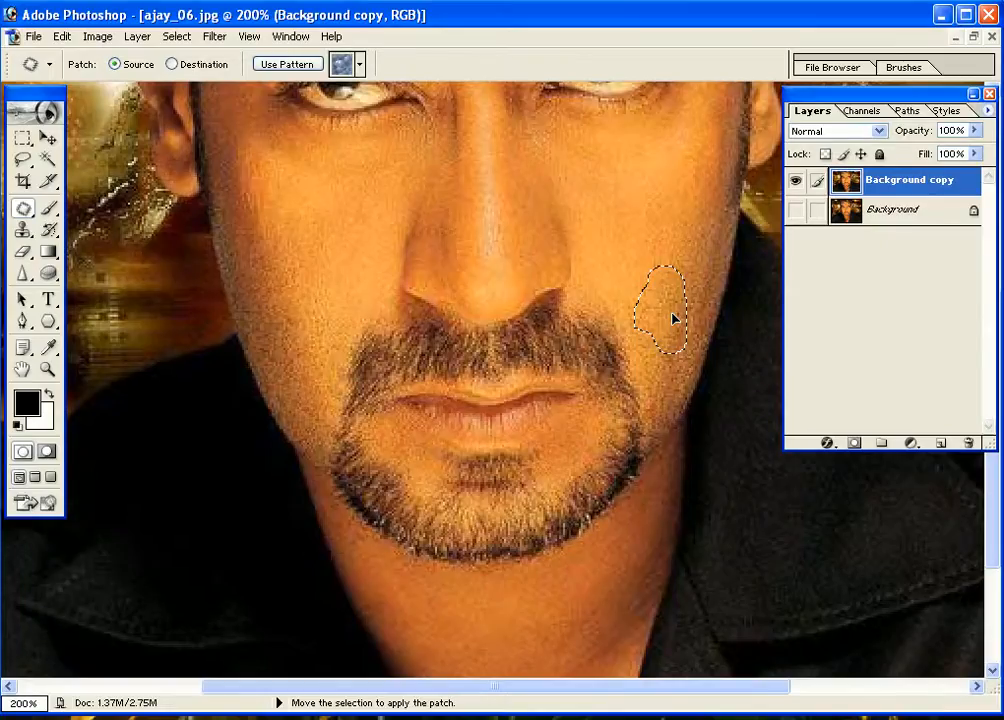
drag(673, 318, 673, 316)
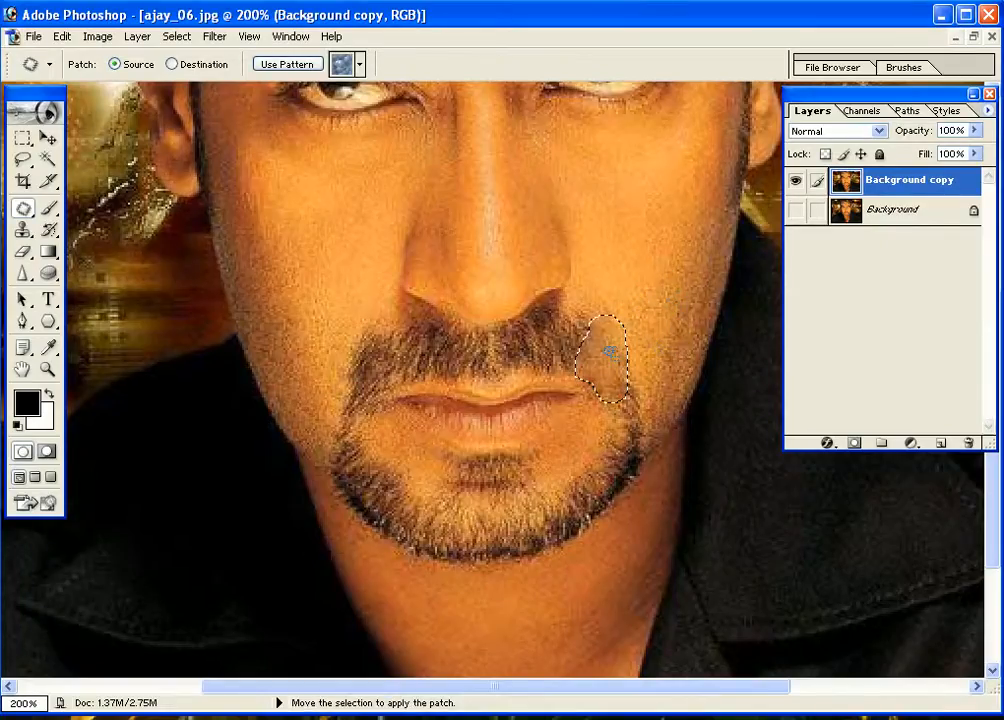
key(ctrl+d)
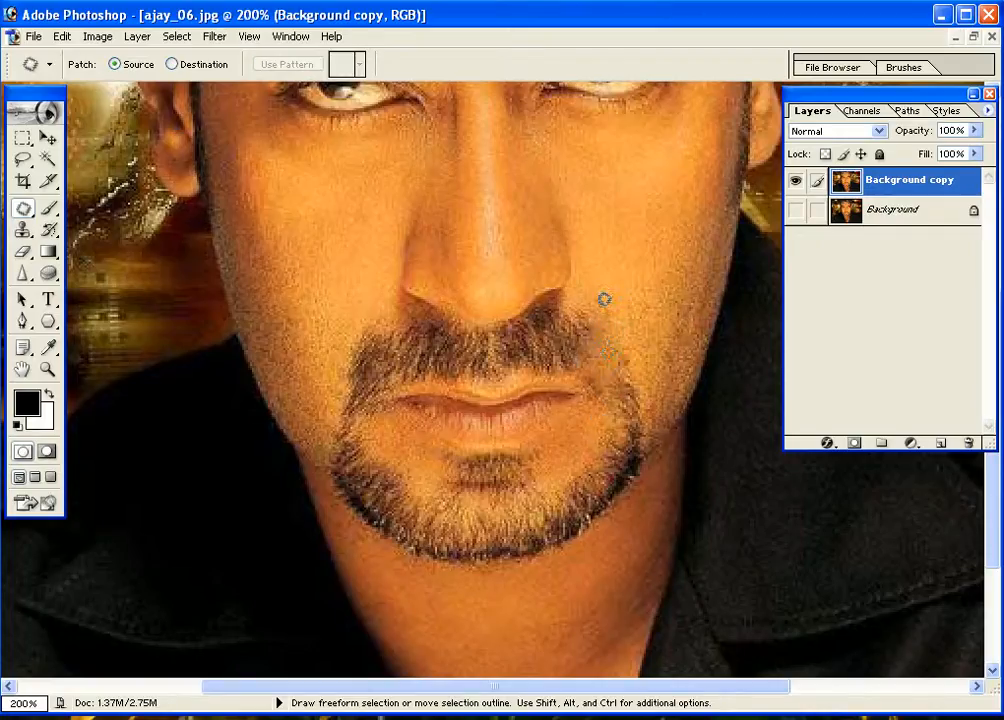
Step: Patch away the remaining image-right half of the mustache up to the nose centre using skin from the adjacent cheek
mouse_move(604, 306)
mouse_down()
mouse_move(589, 357)
mouse_move(534, 369)
mouse_move(527, 304)
mouse_move(556, 290)
mouse_move(596, 298)
mouse_move(564, 330)
mouse_move(654, 291)
mouse_up()
key(ctrl+d)
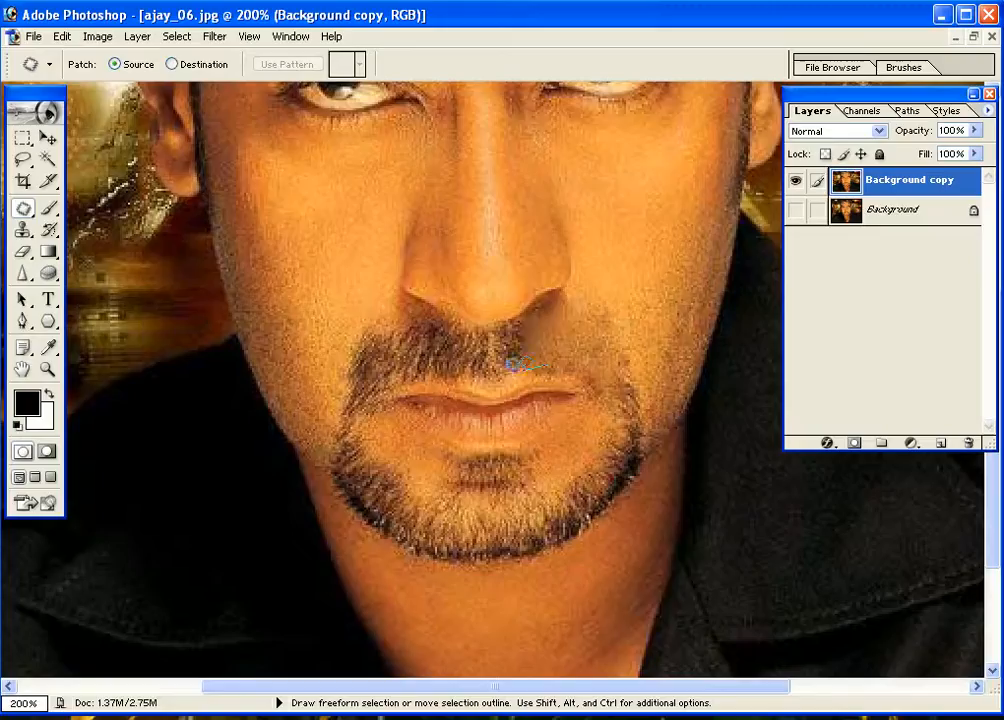
mouse_move(509, 326)
mouse_down()
mouse_move(545, 300)
mouse_move(573, 314)
mouse_move(544, 352)
mouse_move(634, 318)
mouse_move(652, 330)
mouse_move(644, 314)
mouse_up()
key(ctrl+d)
Step: Patch the image-left end of the mustache, from the mouth corner to beside the nostril, with neighbouring cheek skin
mouse_move(341, 420)
mouse_down()
mouse_move(378, 379)
mouse_move(399, 373)
mouse_move(402, 333)
mouse_move(373, 314)
mouse_move(344, 343)
mouse_move(338, 419)
mouse_move(349, 363)
mouse_move(328, 306)
mouse_up()
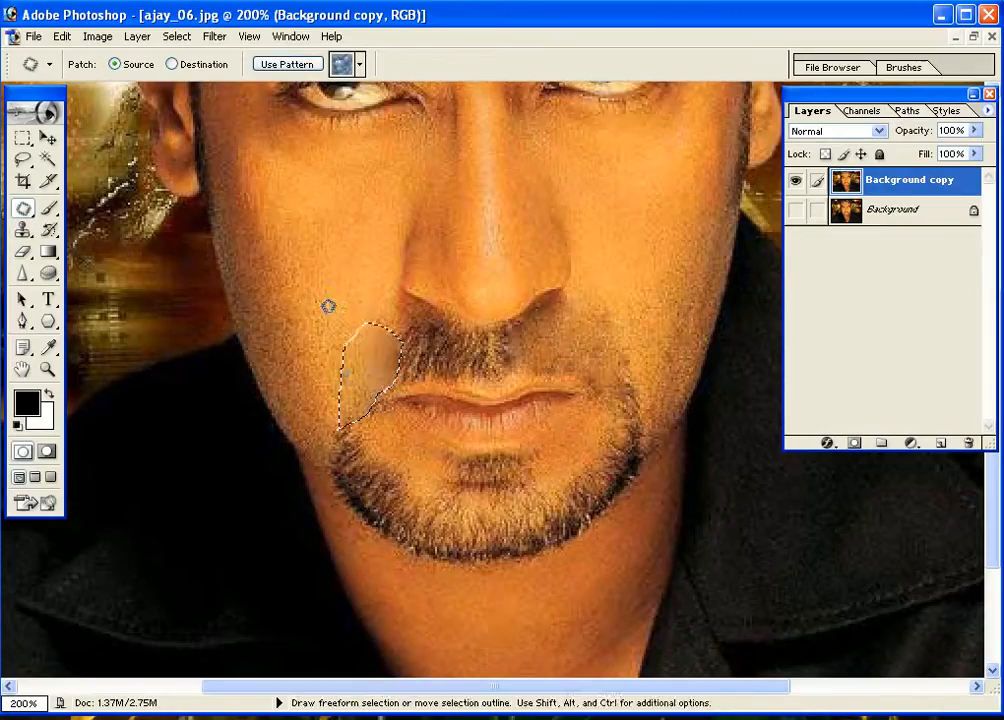
click(335, 400)
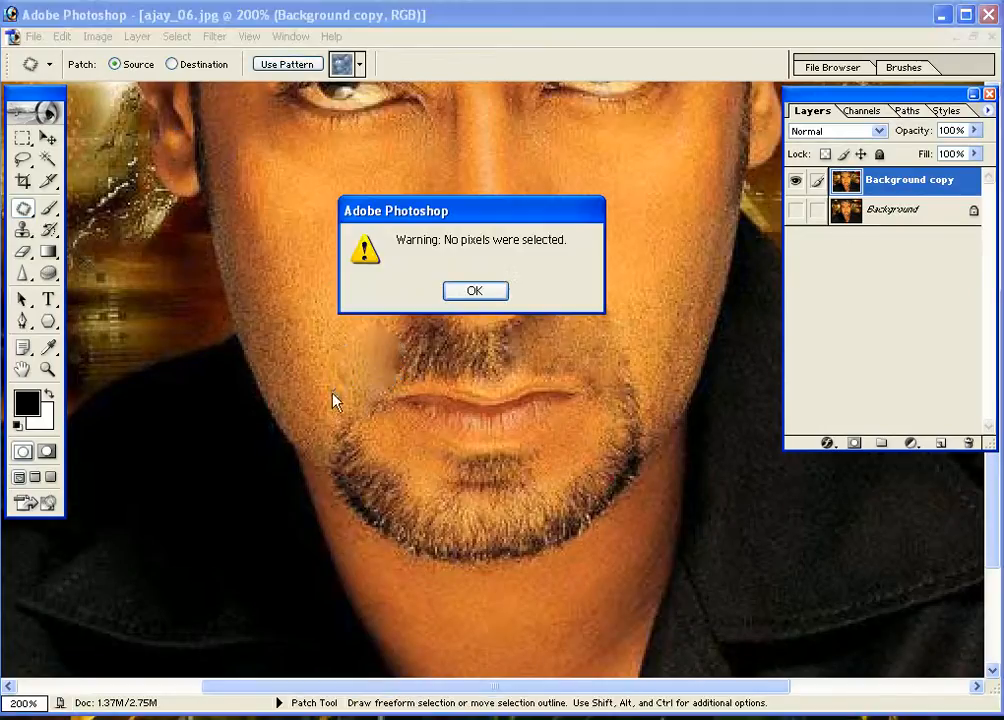
click(450, 292)
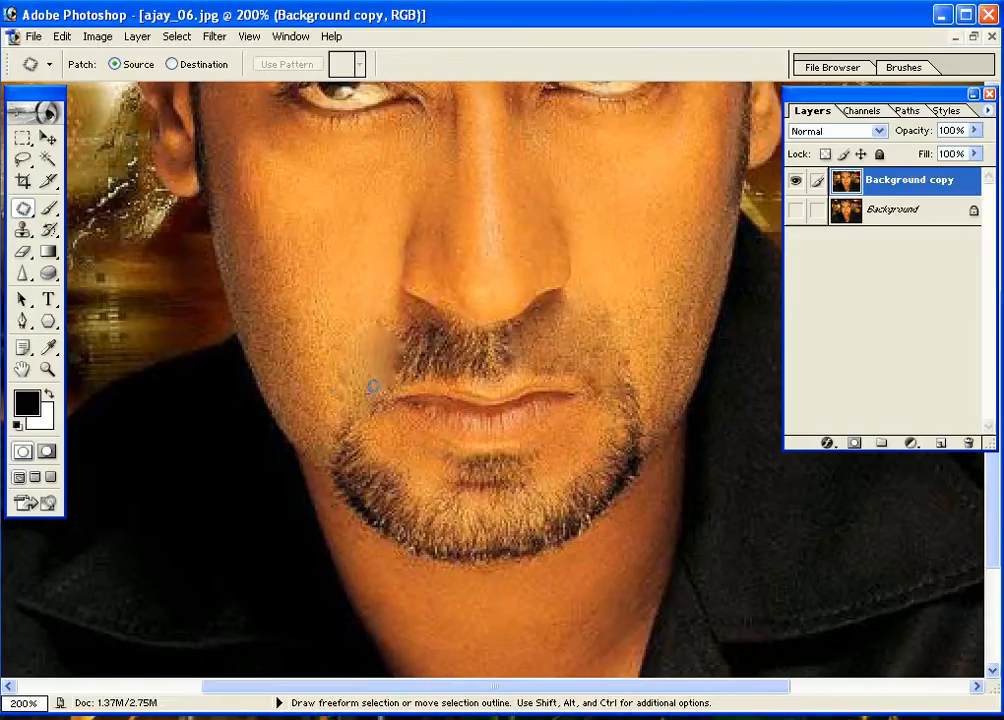
mouse_move(413, 370)
mouse_down()
mouse_move(418, 337)
mouse_move(406, 305)
mouse_move(374, 300)
mouse_move(366, 357)
mouse_move(330, 329)
mouse_up()
key(ctrl+d)
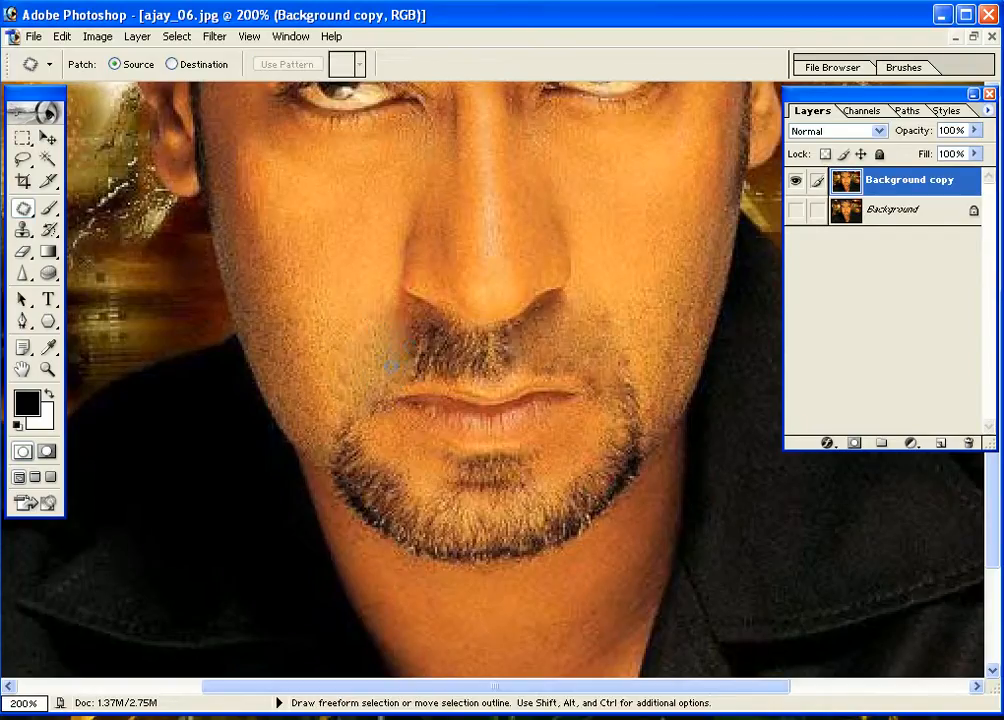
mouse_move(385, 390)
mouse_down()
mouse_move(427, 380)
mouse_move(432, 328)
mouse_move(397, 285)
mouse_move(382, 305)
mouse_up()
drag(415, 365, 343, 336)
key(ctrl+d)
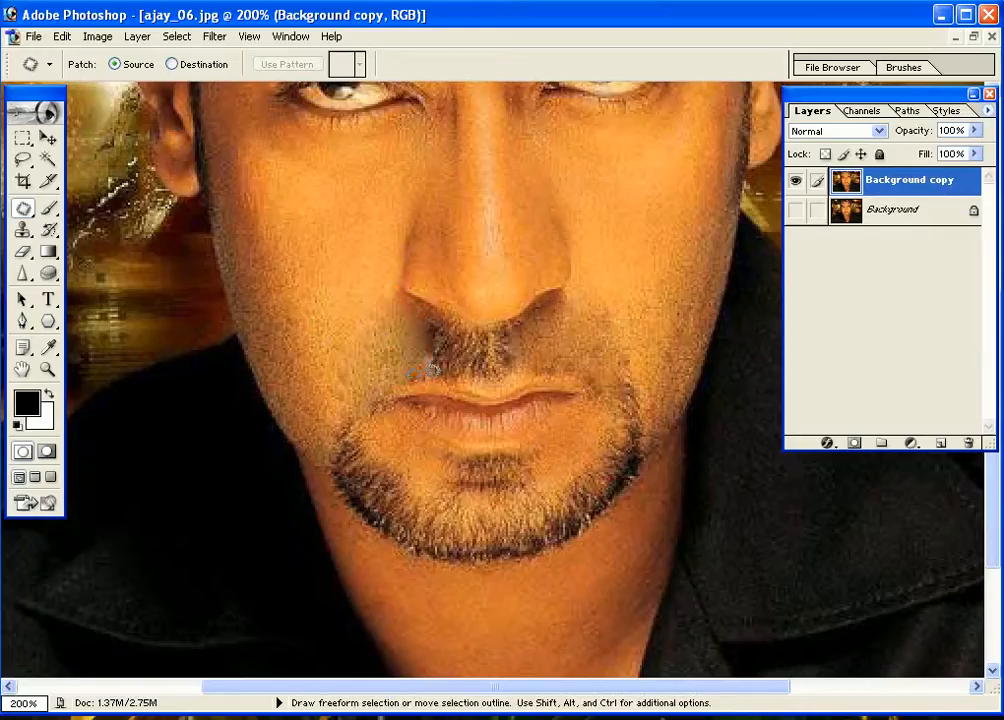
Step: Patch the mustache hair beneath the image-left nostril, working towards the centre of the upper lip
mouse_move(416, 374)
mouse_down()
mouse_move(458, 375)
mouse_move(455, 340)
mouse_move(425, 303)
mouse_move(415, 340)
mouse_move(345, 285)
mouse_move(340, 300)
mouse_move(381, 340)
mouse_move(332, 348)
mouse_move(352, 338)
mouse_up()
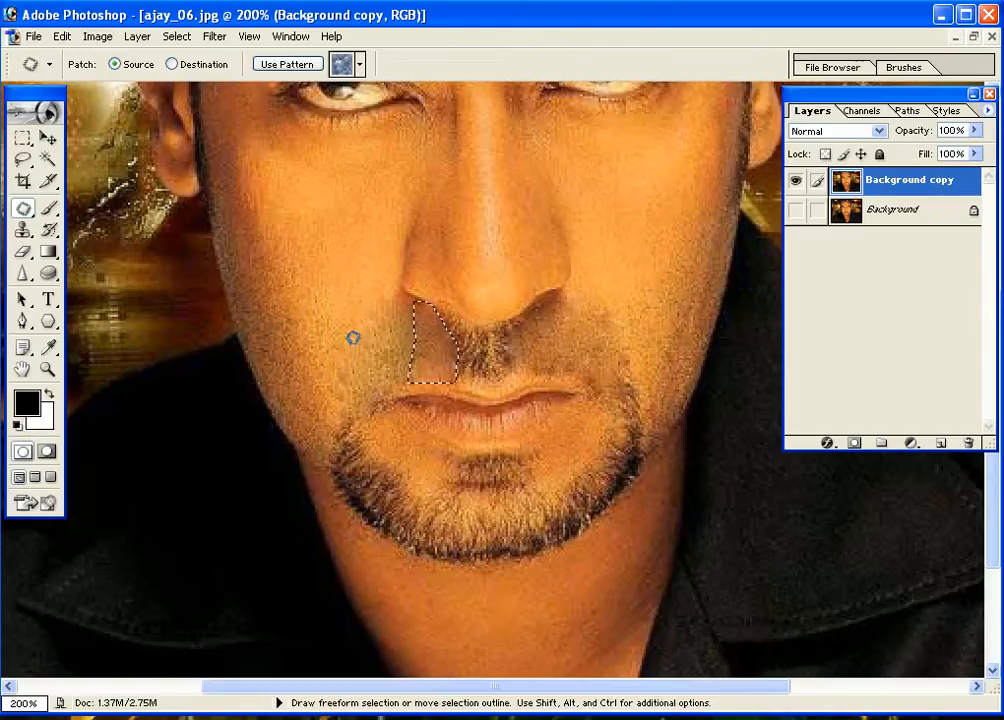
click(370, 364)
click(455, 293)
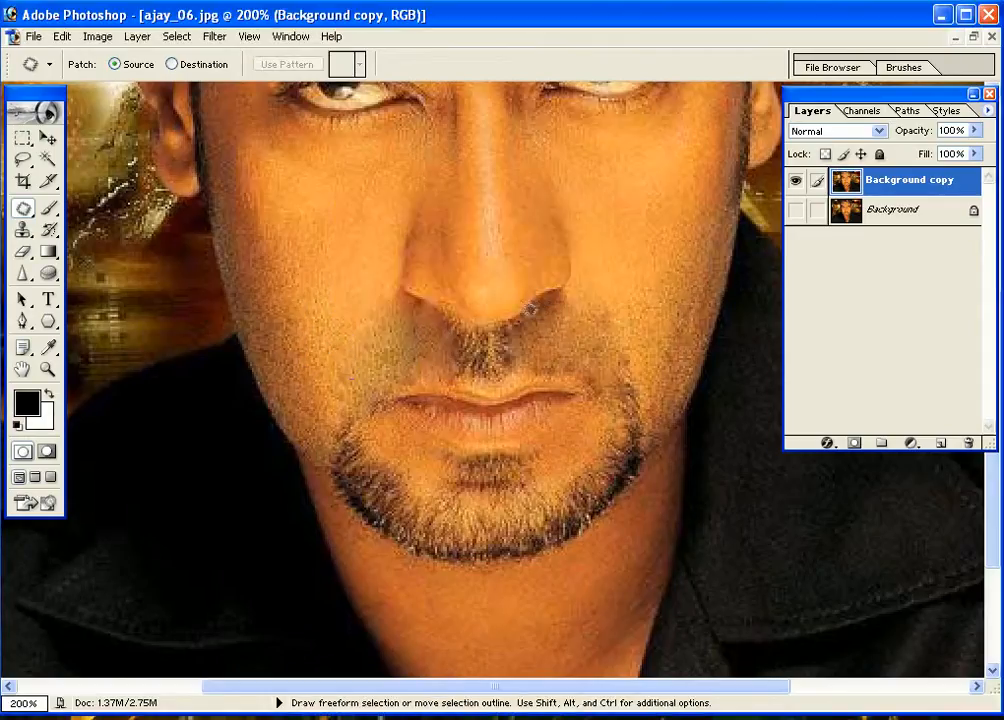
mouse_move(453, 373)
mouse_down()
mouse_move(476, 375)
mouse_move(478, 328)
mouse_move(450, 314)
mouse_move(445, 348)
mouse_up()
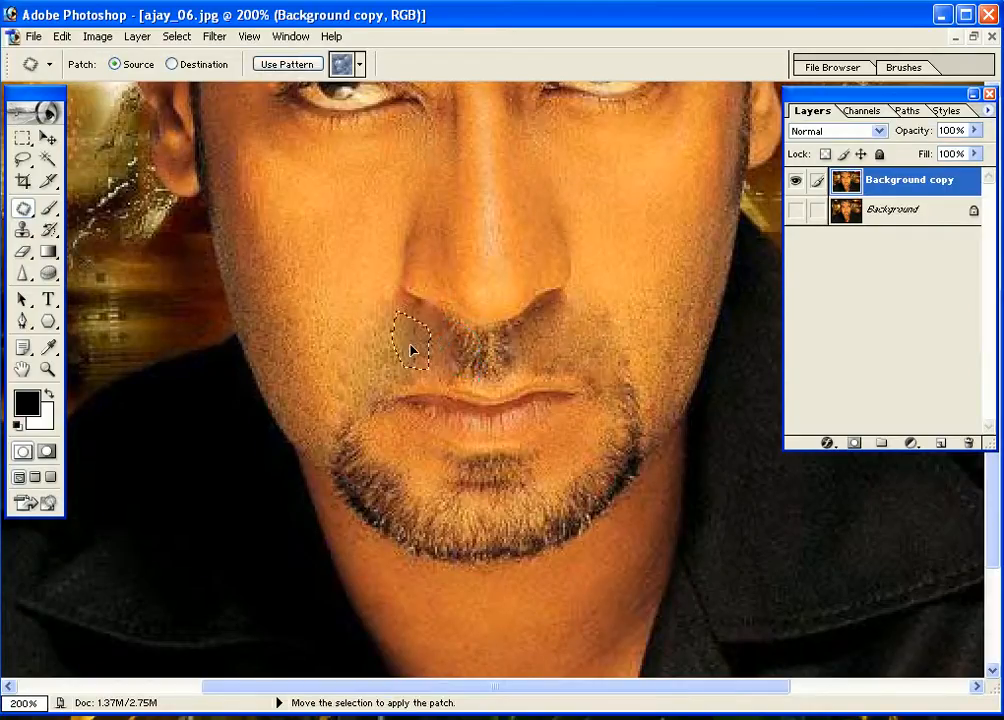
click(408, 353)
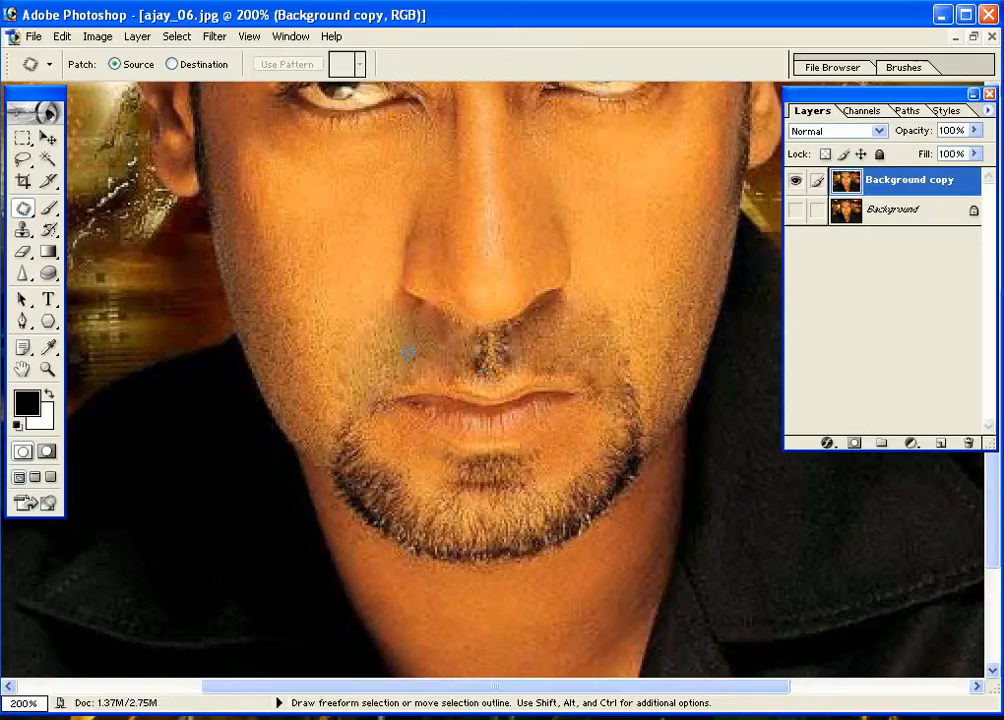
Step: Patch the last mustache hair at the centre of the upper lip and blend the skin on both sides
mouse_move(478, 379)
mouse_down()
mouse_move(503, 383)
mouse_move(512, 341)
mouse_move(316, 325)
mouse_up()
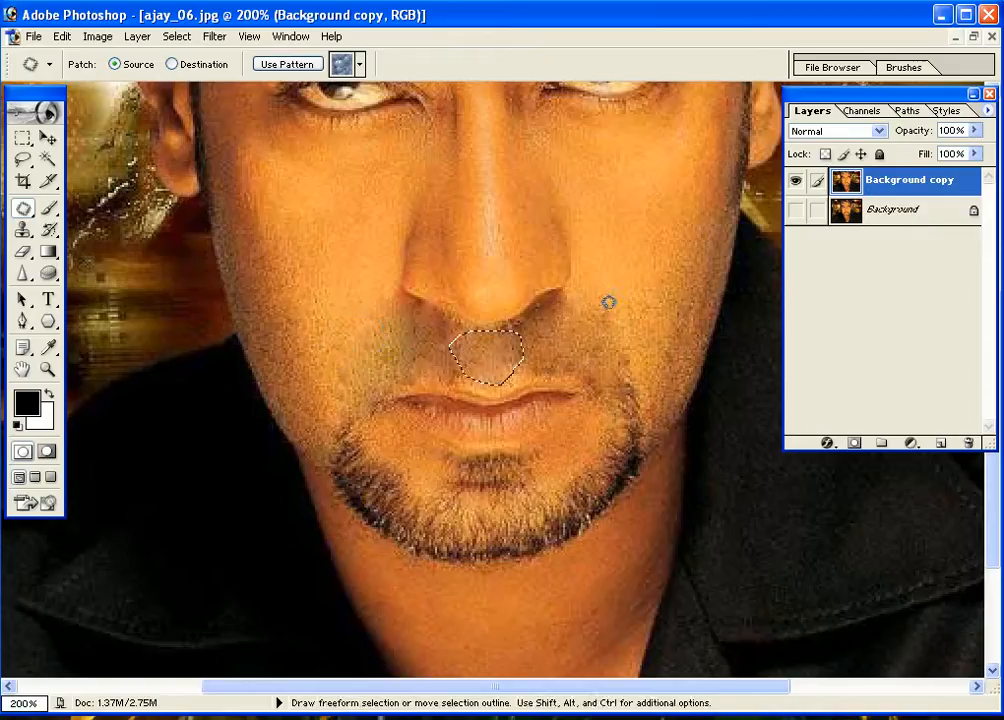
click(538, 358)
click(475, 292)
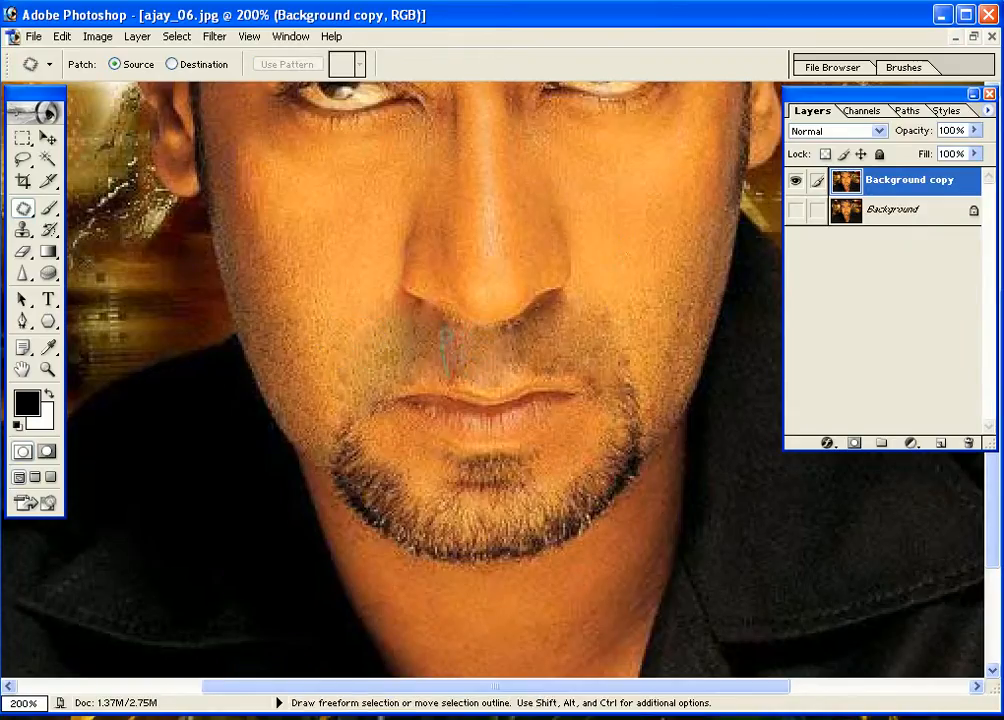
mouse_move(460, 377)
mouse_down()
mouse_move(456, 318)
mouse_move(462, 378)
mouse_move(374, 343)
mouse_up()
click(526, 342)
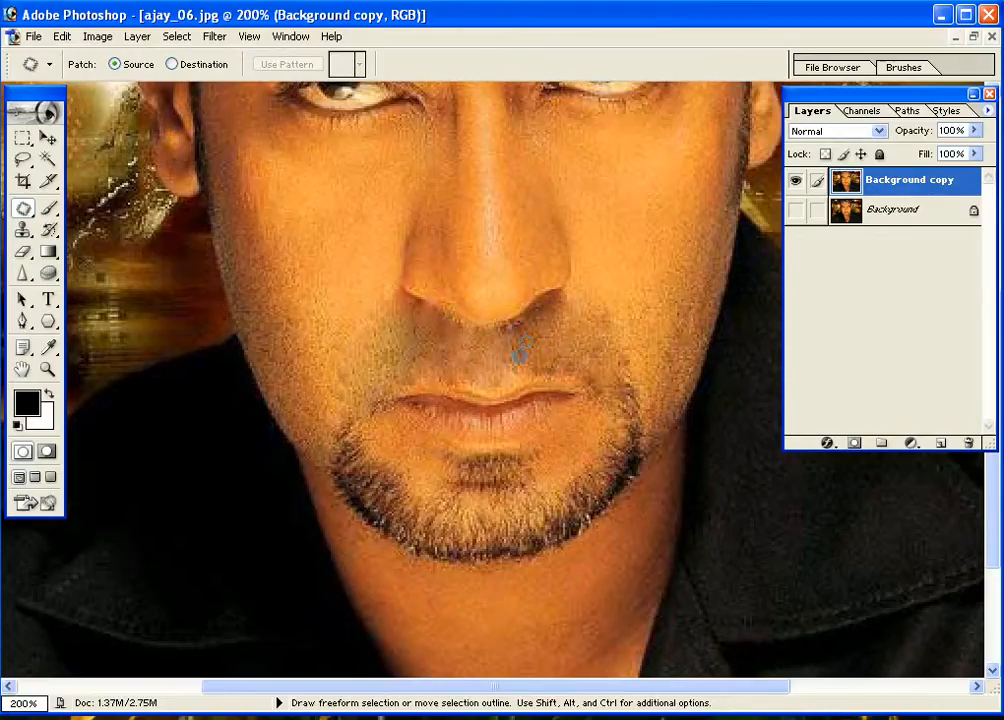
mouse_move(540, 322)
mouse_down()
mouse_move(515, 325)
mouse_move(533, 347)
mouse_move(597, 333)
mouse_move(627, 307)
mouse_up()
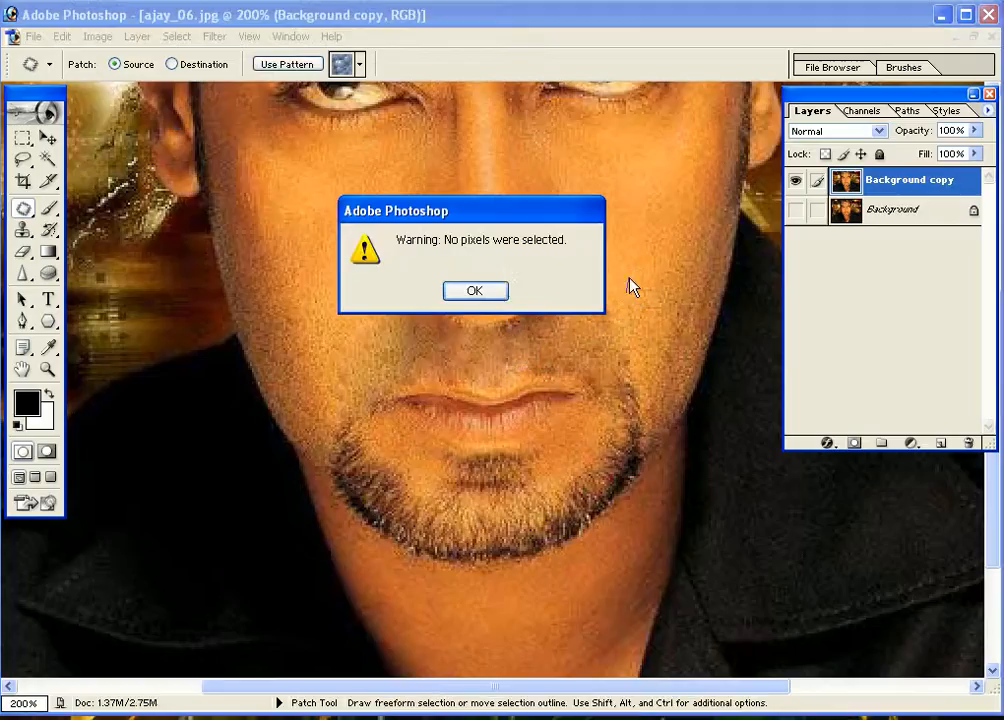
click(478, 291)
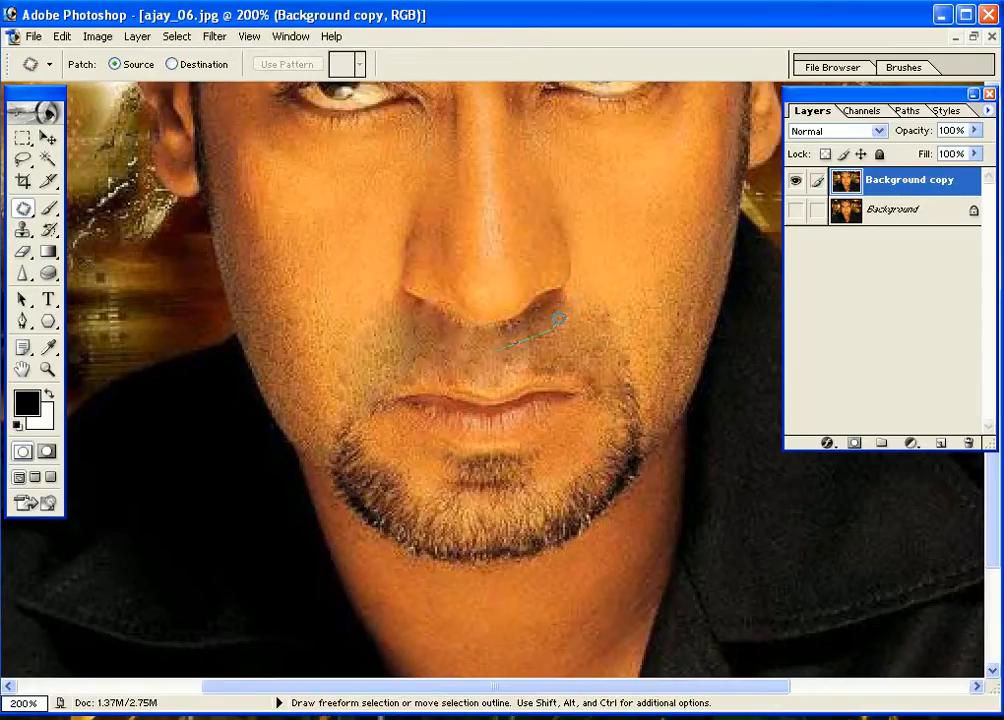
Step: Try patching the dark area beneath the image-right nostril with cheek skin, and undo that patch
mouse_move(558, 318)
mouse_down()
mouse_move(550, 296)
mouse_move(497, 324)
mouse_move(637, 283)
mouse_up()
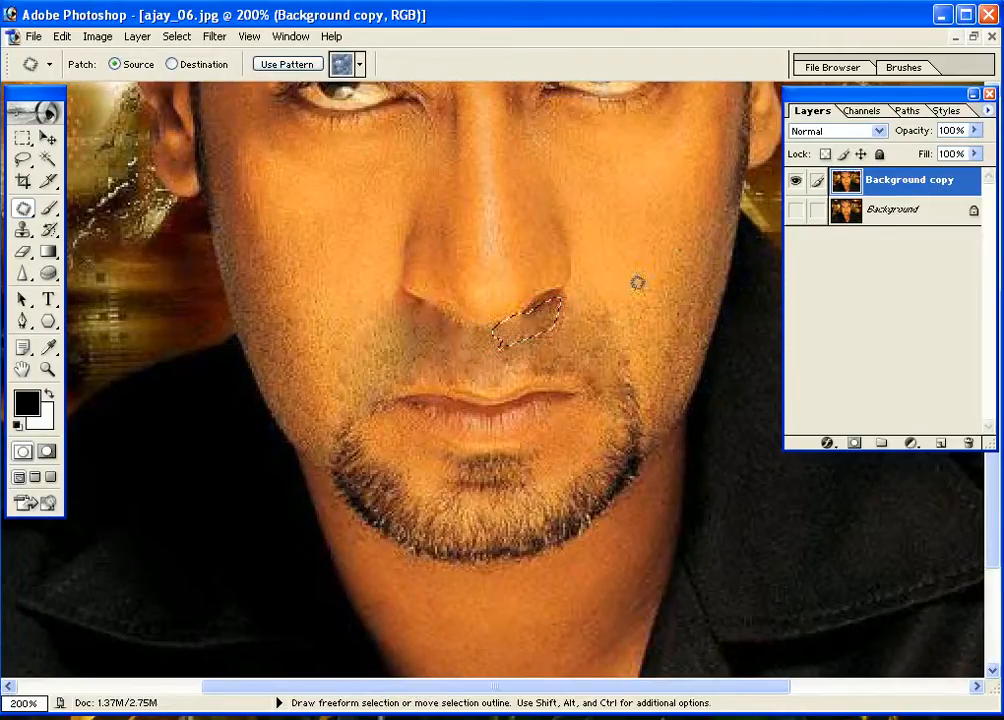
key(ctrl+d)
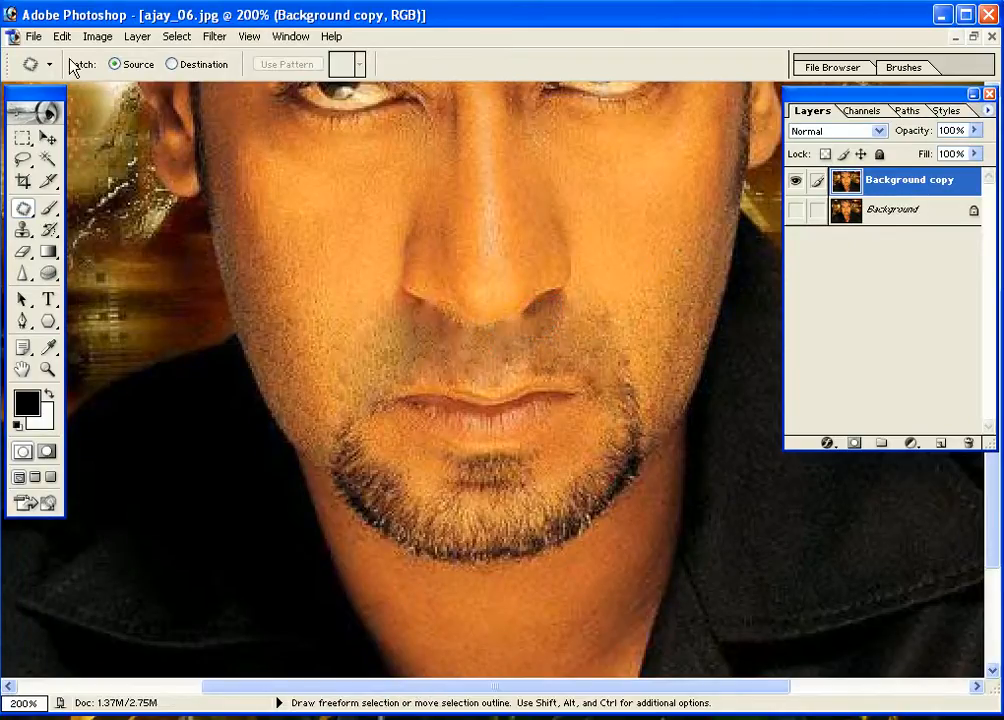
click(62, 36)
click(78, 92)
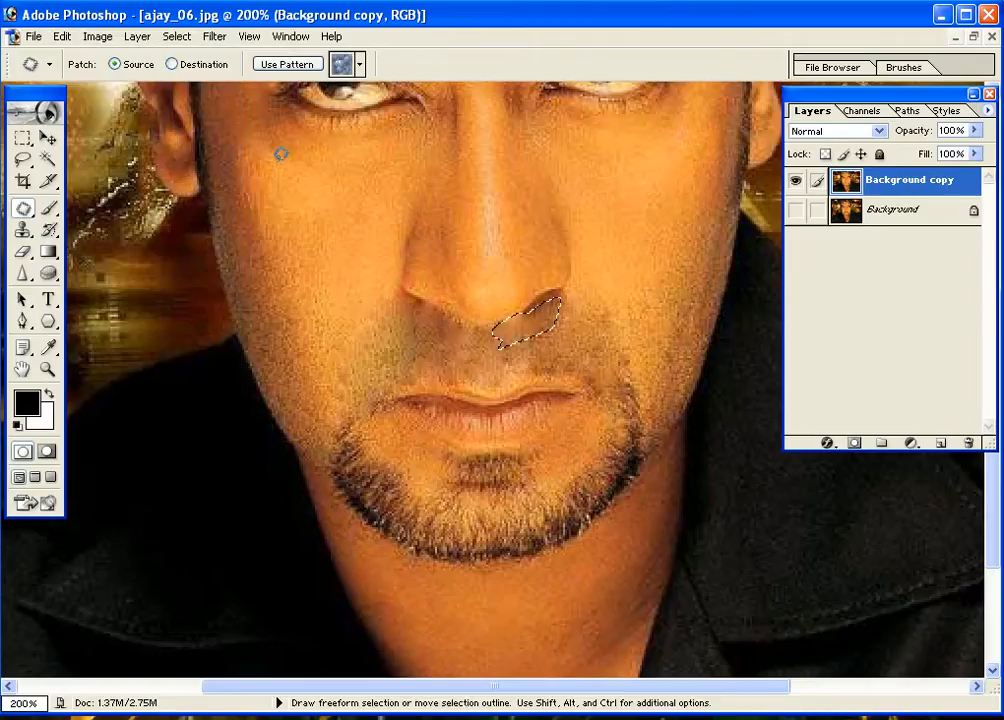
click(62, 36)
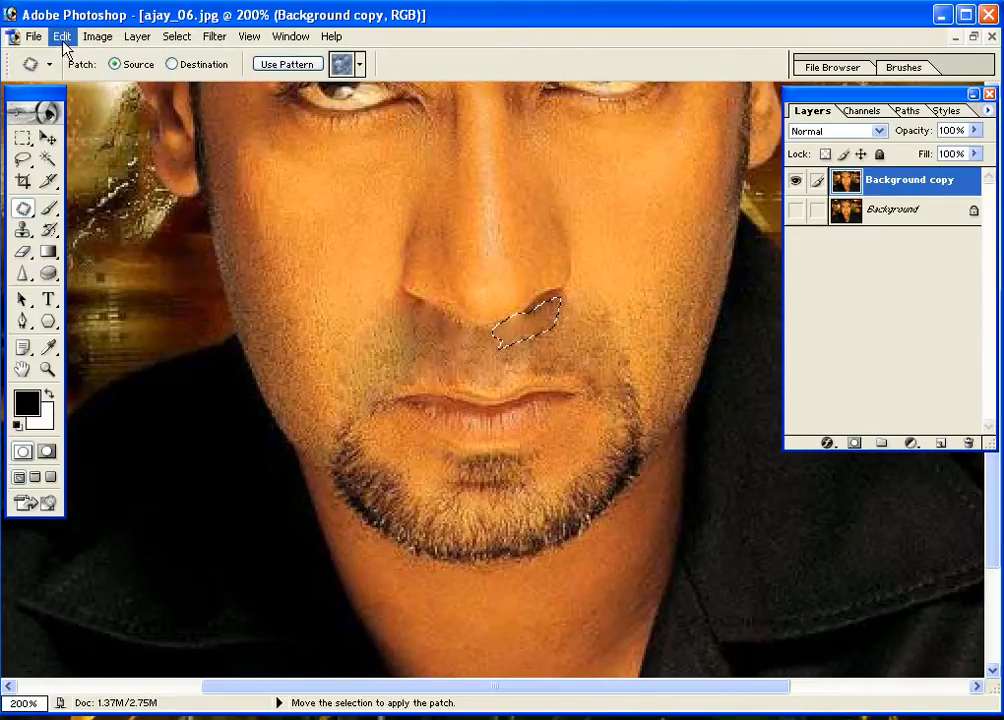
click(78, 92)
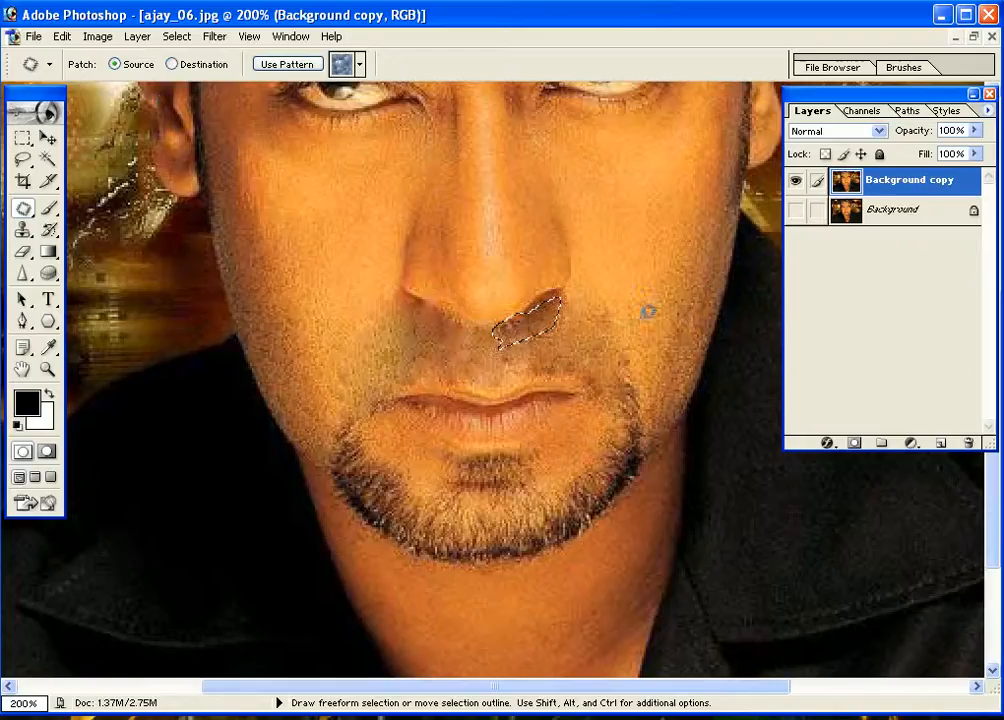
Step: Patch the dark stubble beneath the image-right nostril and above the image-right half of the upper lip with cheek skin
mouse_move(497, 341)
mouse_down()
mouse_move(549, 307)
mouse_move(522, 342)
mouse_up()
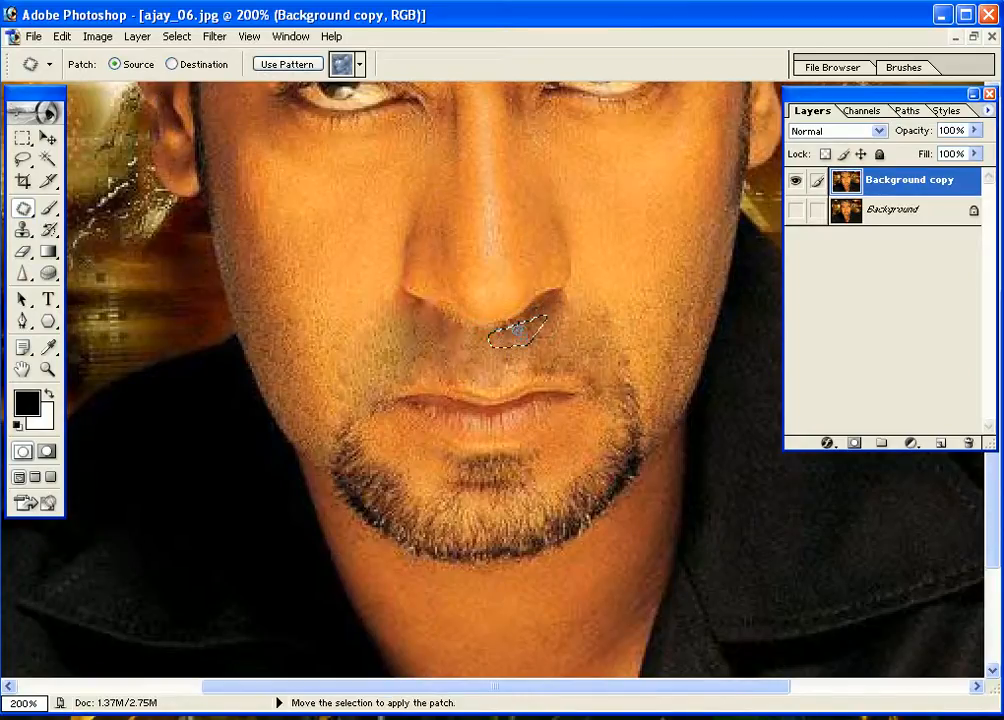
click(580, 344)
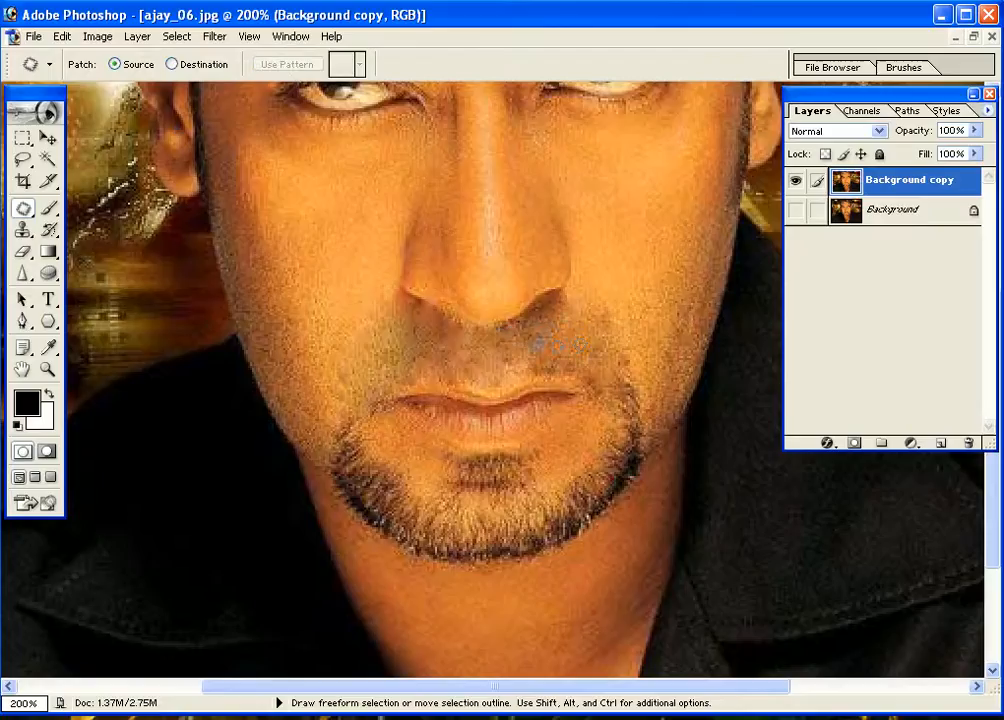
mouse_move(560, 347)
mouse_down()
mouse_move(520, 365)
mouse_move(600, 389)
mouse_up()
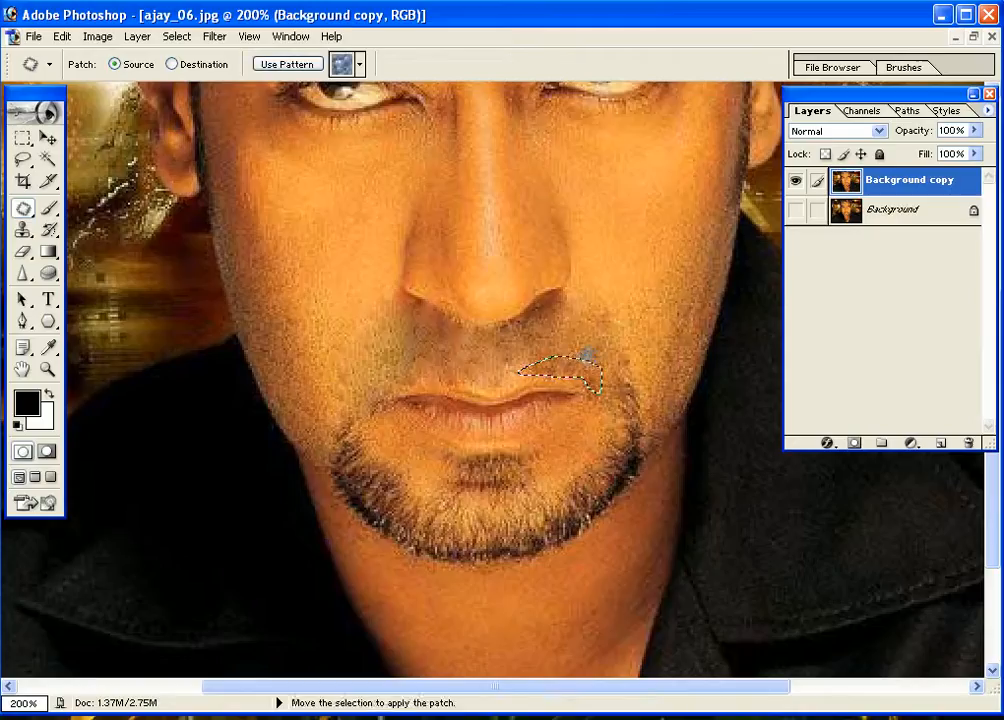
click(642, 323)
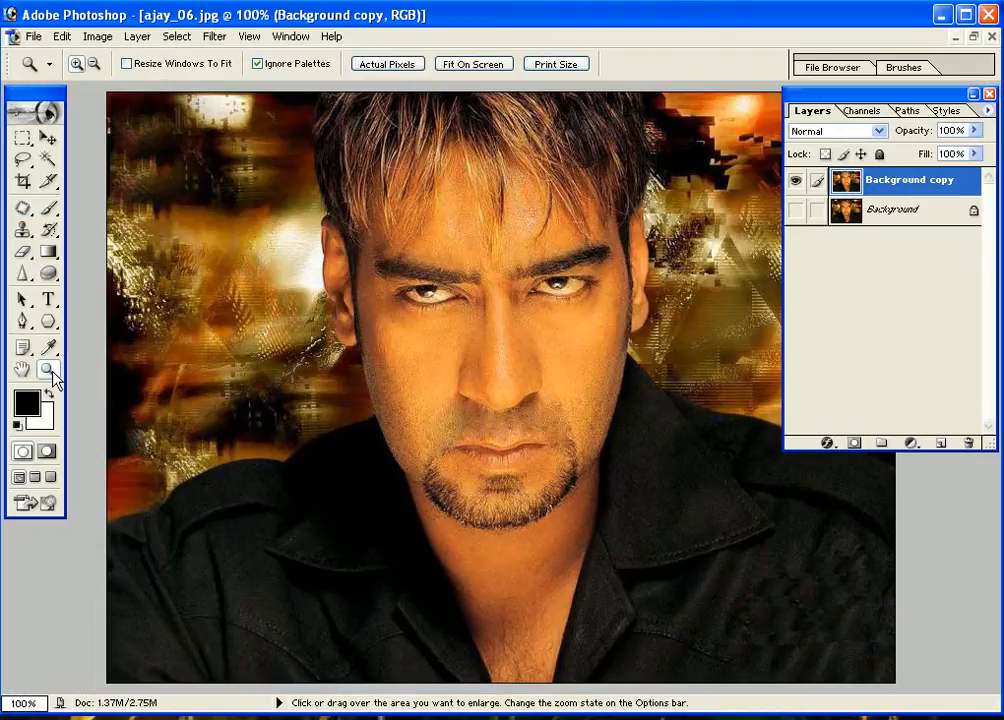
Step: Show the Background layer and toggle the Background copy layer's visibility to compare the retouched face with the original
click(795, 210)
click(795, 180)
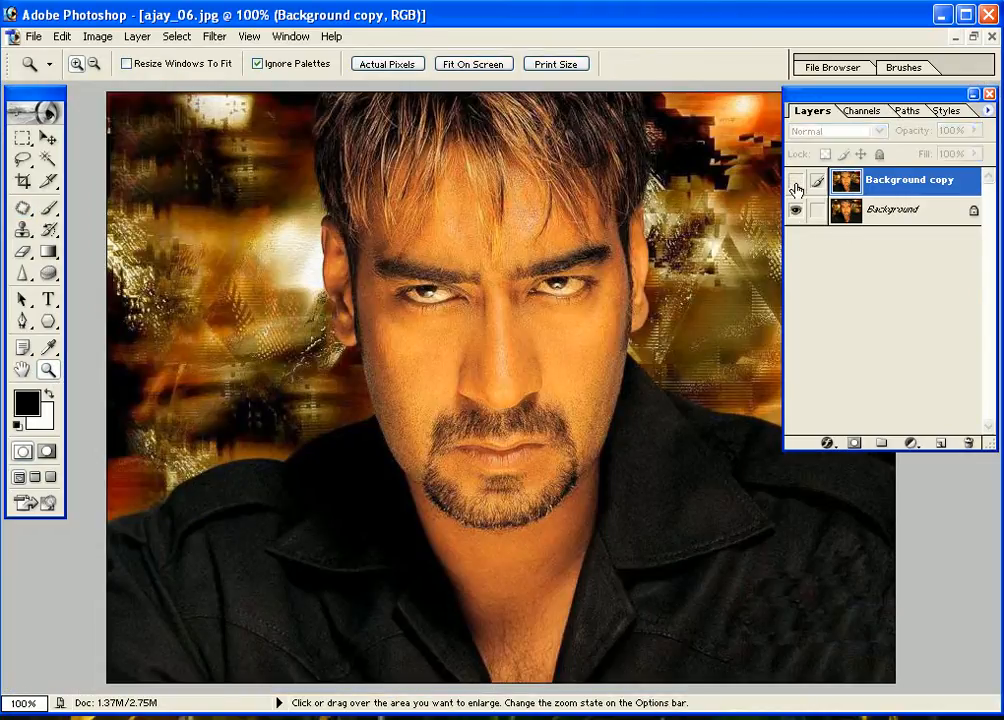
click(795, 182)
click(795, 181)
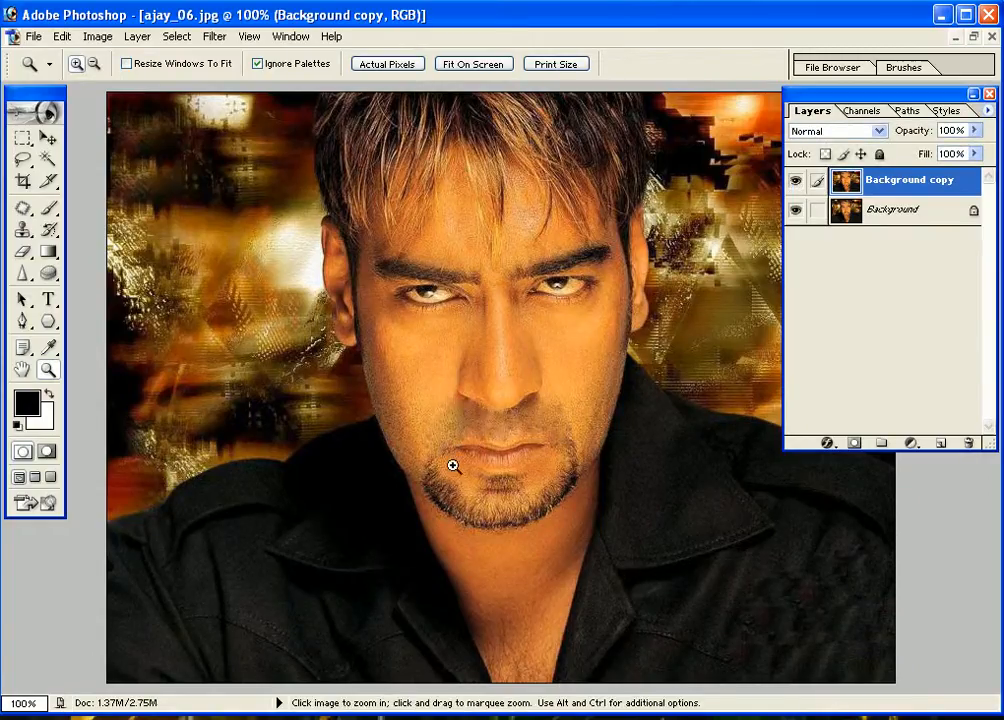
Step: Patch the upper image-right end of the goatee, just below the mouth corner, with neighbouring cheek skin
click(506, 484)
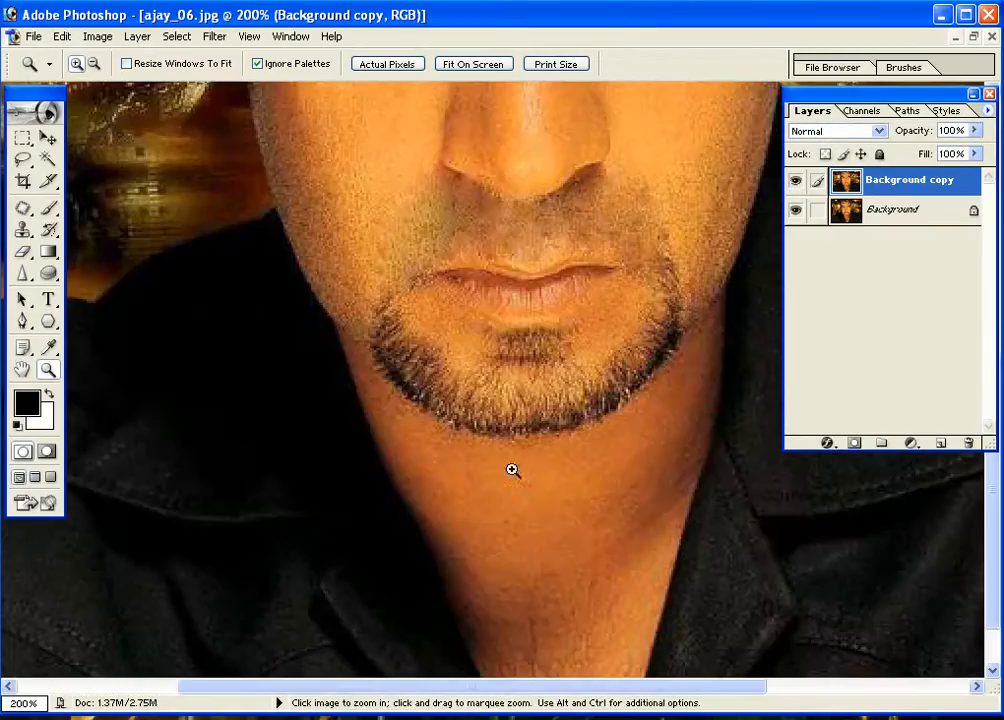
click(600, 345)
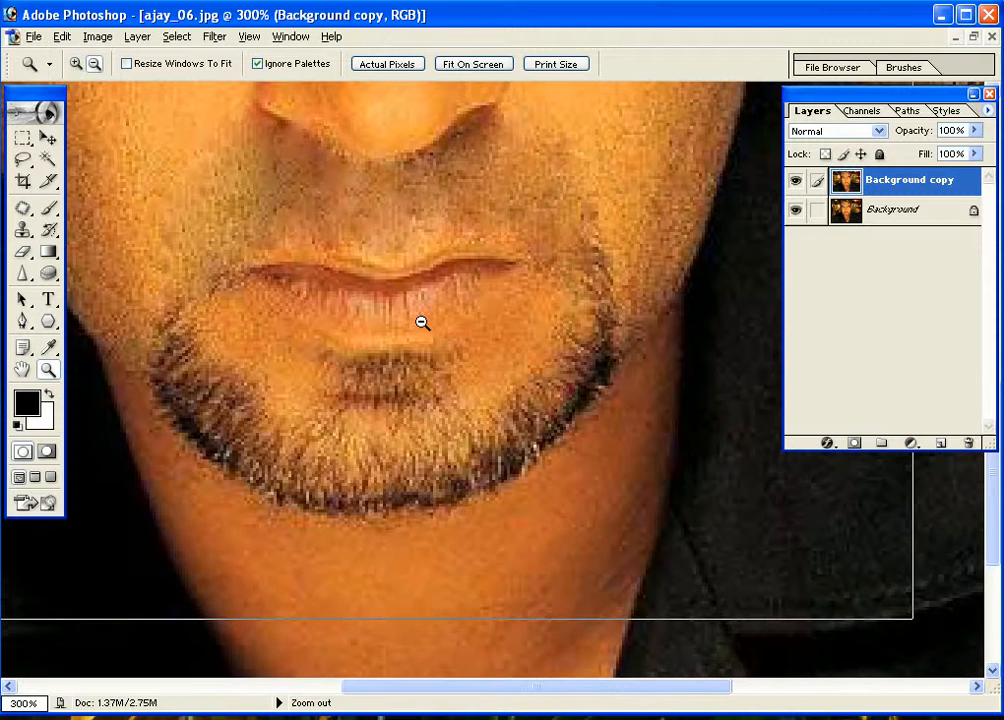
alt+click(421, 323)
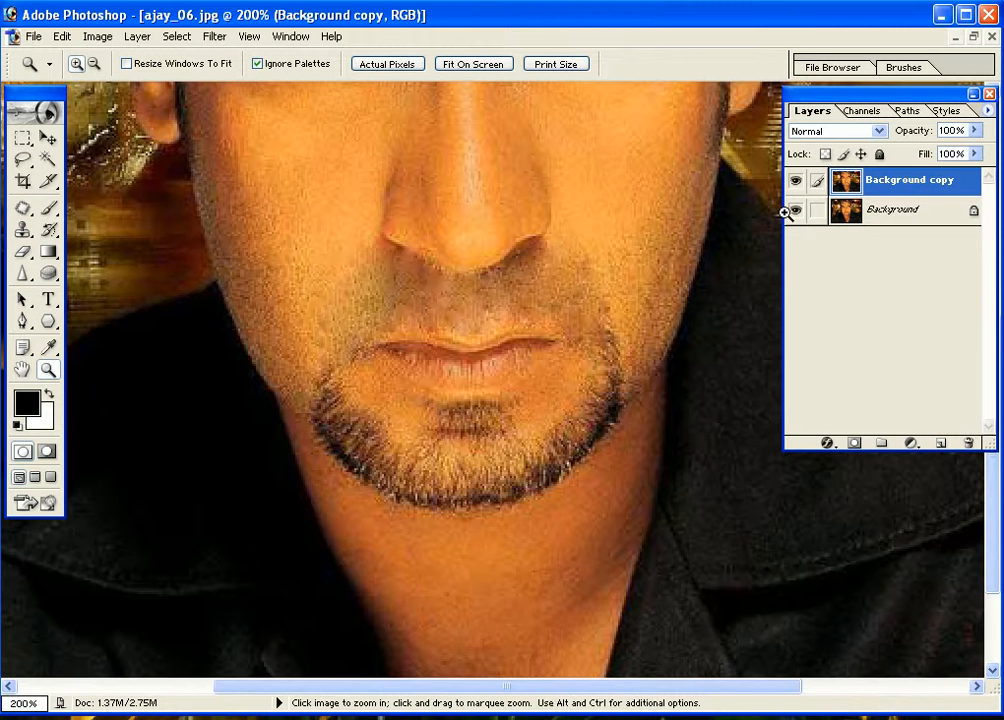
click(23, 208)
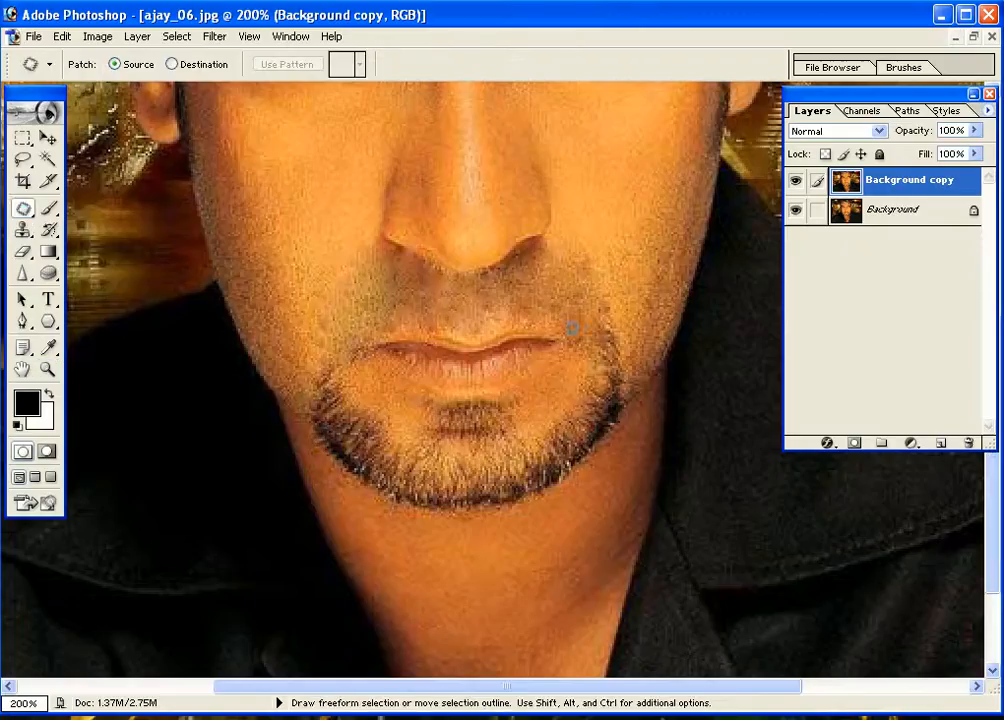
mouse_move(580, 385)
mouse_down()
mouse_move(604, 318)
mouse_move(621, 399)
mouse_move(594, 415)
mouse_move(588, 395)
mouse_move(650, 314)
mouse_move(650, 282)
mouse_move(655, 292)
mouse_up()
key(ctrl+d)
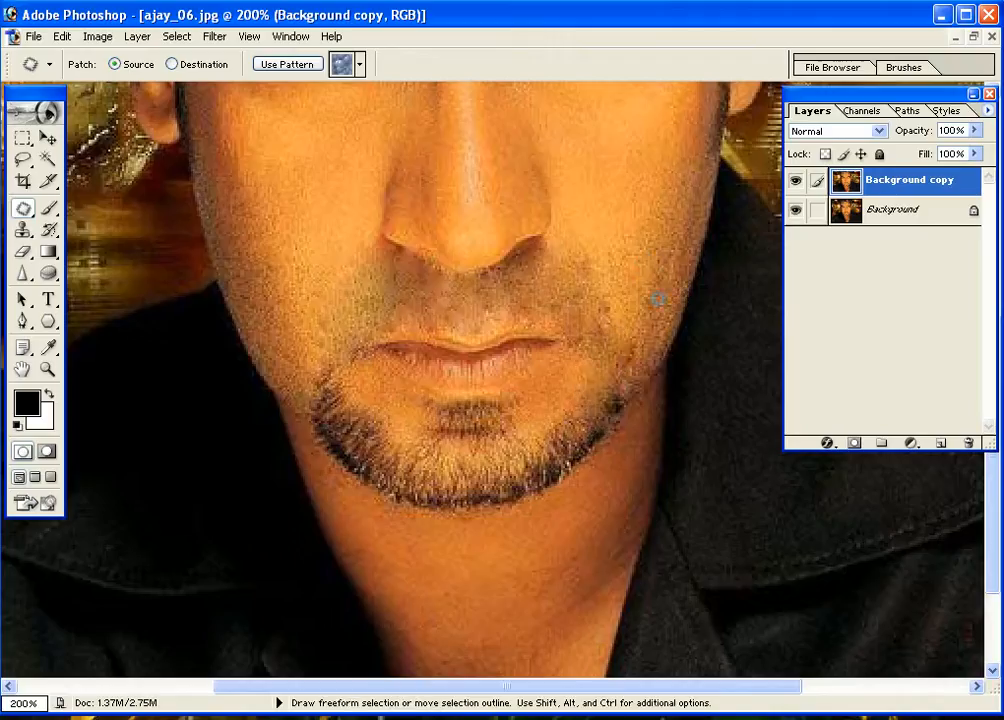
Step: Patch the goatee hair along the image-right jaw below the mouth corner and its outer edge with cheek skin
mouse_move(621, 373)
mouse_down()
mouse_move(614, 417)
mouse_move(594, 448)
mouse_move(587, 399)
mouse_move(625, 358)
mouse_move(648, 267)
mouse_up()
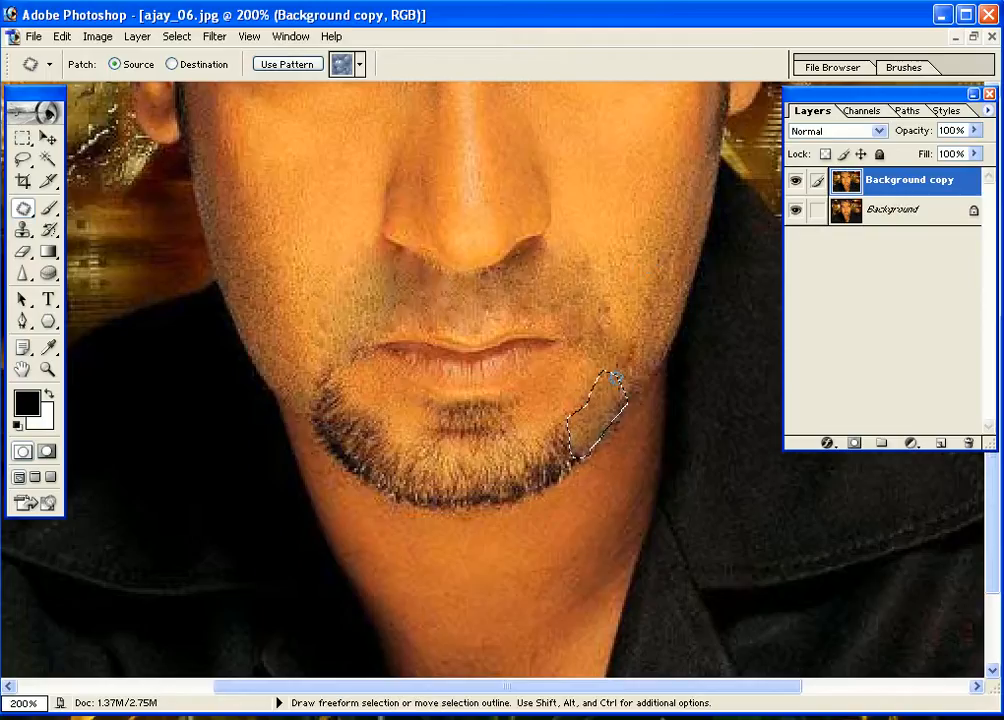
drag(618, 381, 573, 428)
click(472, 290)
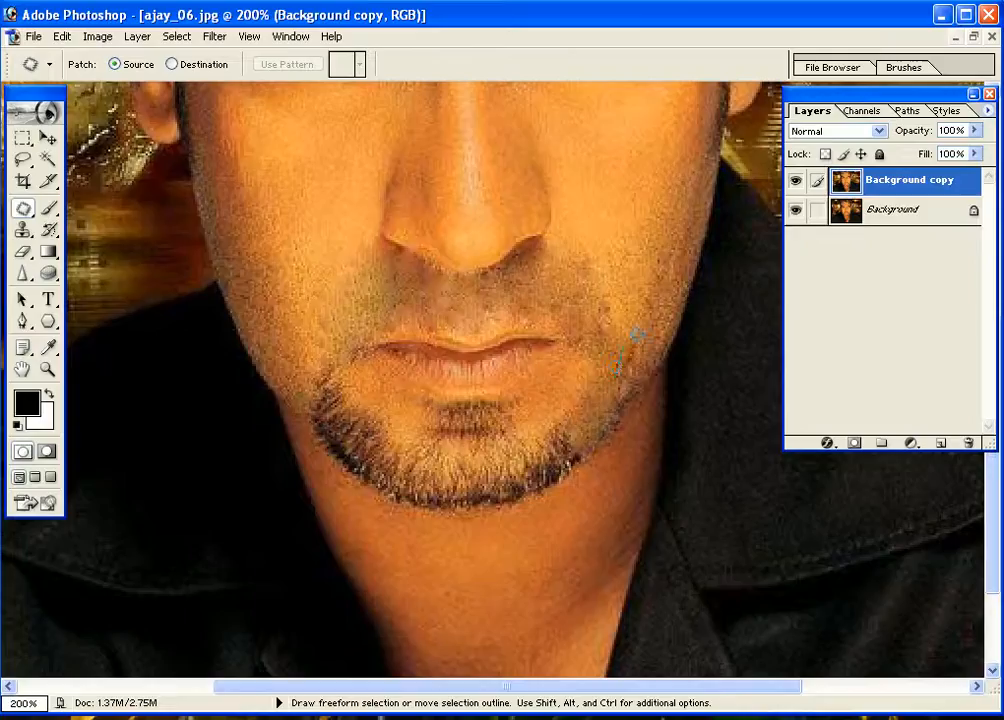
drag(636, 334, 655, 288)
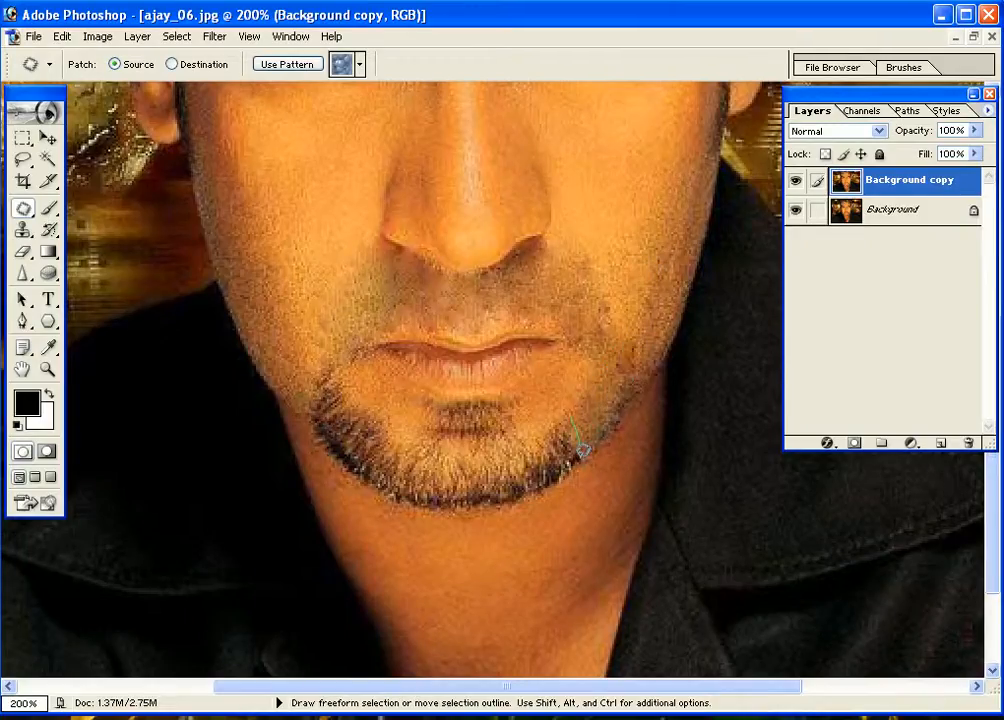
Step: Continue patching the goatee down the image-right jaw to just beside the centre of the chin
mouse_move(583, 451)
mouse_down()
mouse_move(549, 473)
mouse_move(543, 436)
mouse_move(570, 419)
mouse_move(650, 275)
mouse_up()
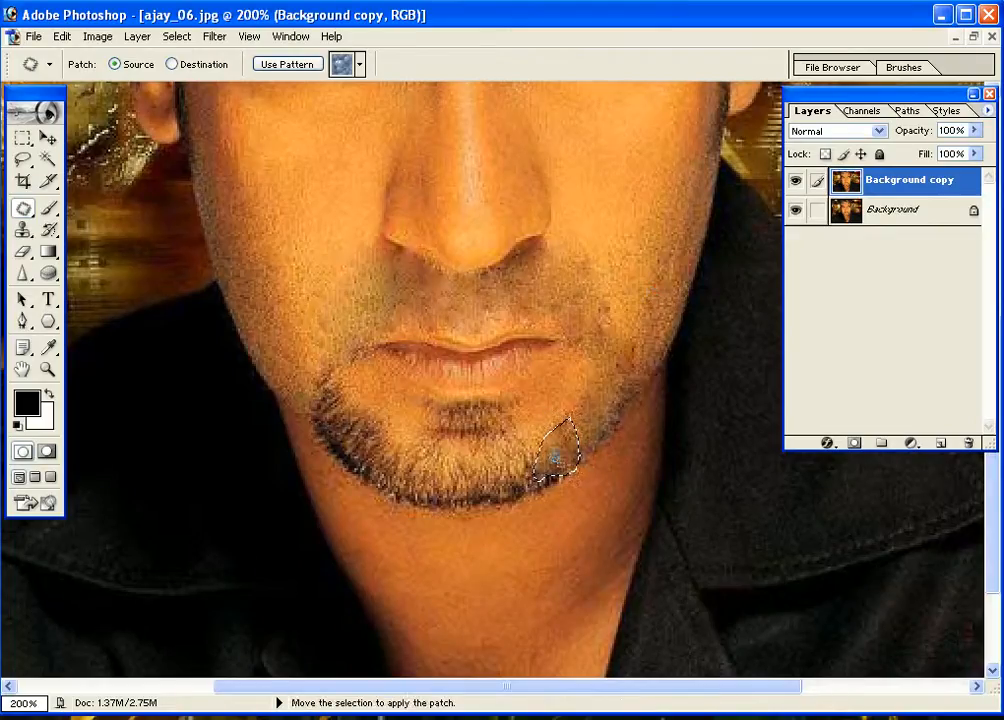
key(ctrl+d)
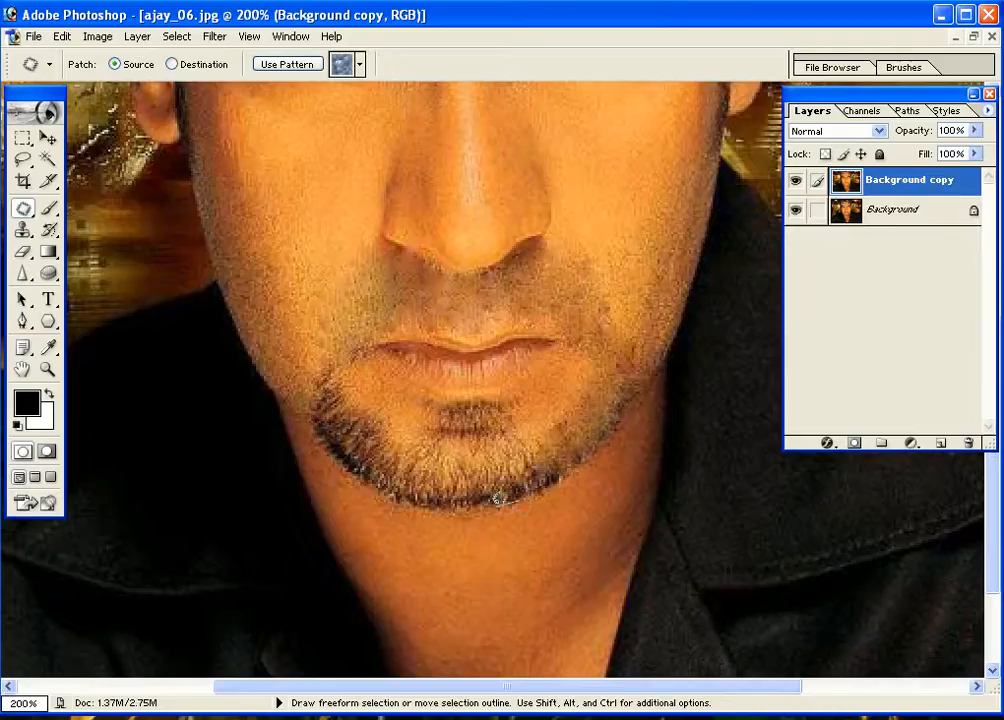
mouse_move(498, 497)
mouse_down()
mouse_move(468, 488)
mouse_move(460, 458)
mouse_move(535, 437)
mouse_move(546, 478)
mouse_move(500, 497)
mouse_move(619, 303)
mouse_move(614, 295)
mouse_up()
key(ctrl+d)
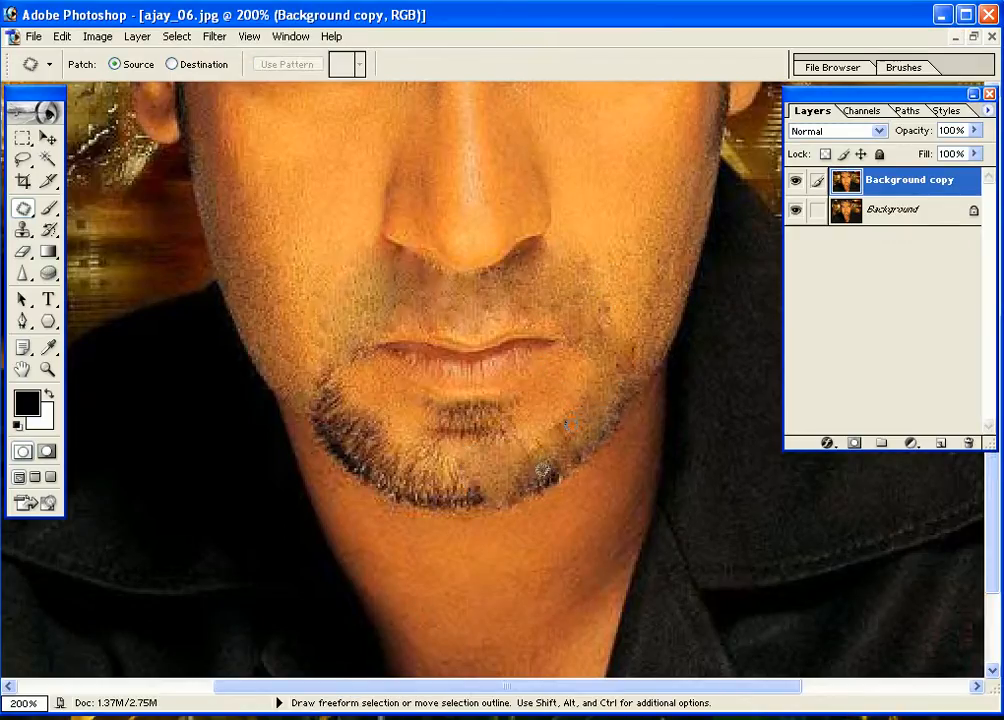
Step: Patch the remaining dark goatee band between the image-right jaw and the chin again with cheek skin
mouse_move(543, 421)
mouse_down()
mouse_move(583, 454)
mouse_move(512, 500)
mouse_up()
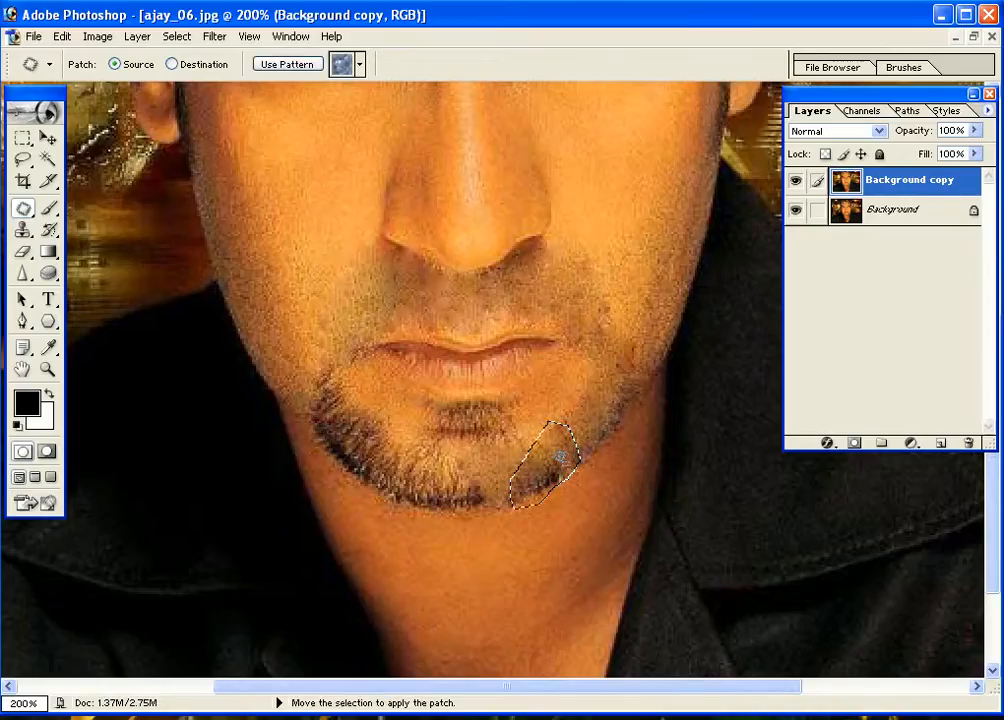
click(612, 359)
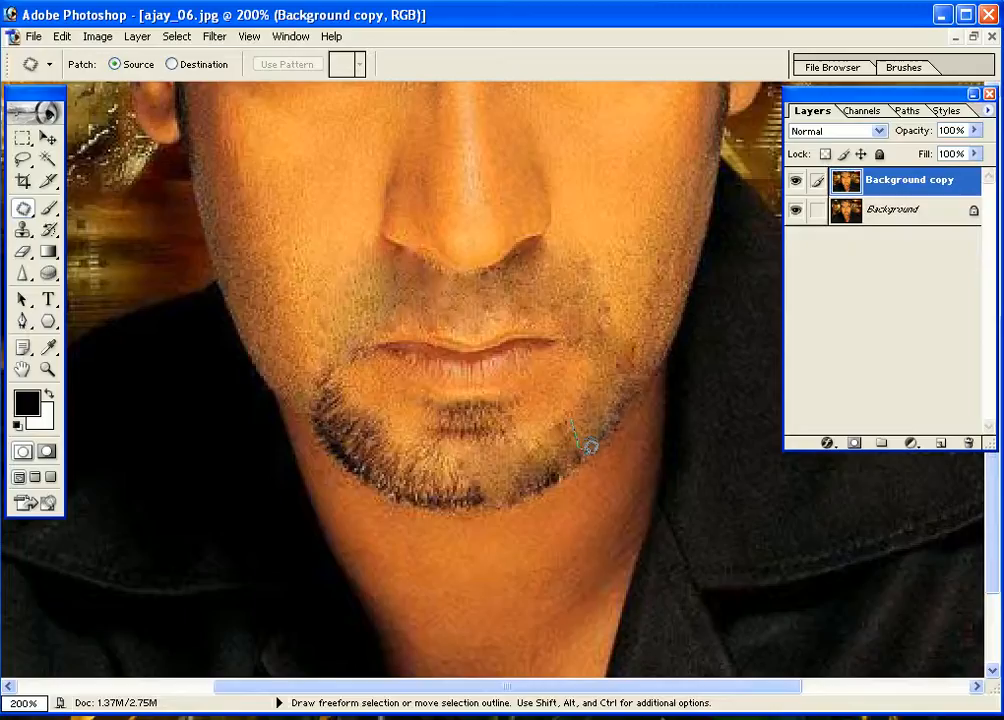
mouse_move(590, 447)
mouse_down()
mouse_move(506, 495)
mouse_move(520, 442)
mouse_move(552, 420)
mouse_move(551, 460)
mouse_move(623, 338)
mouse_move(626, 306)
mouse_up()
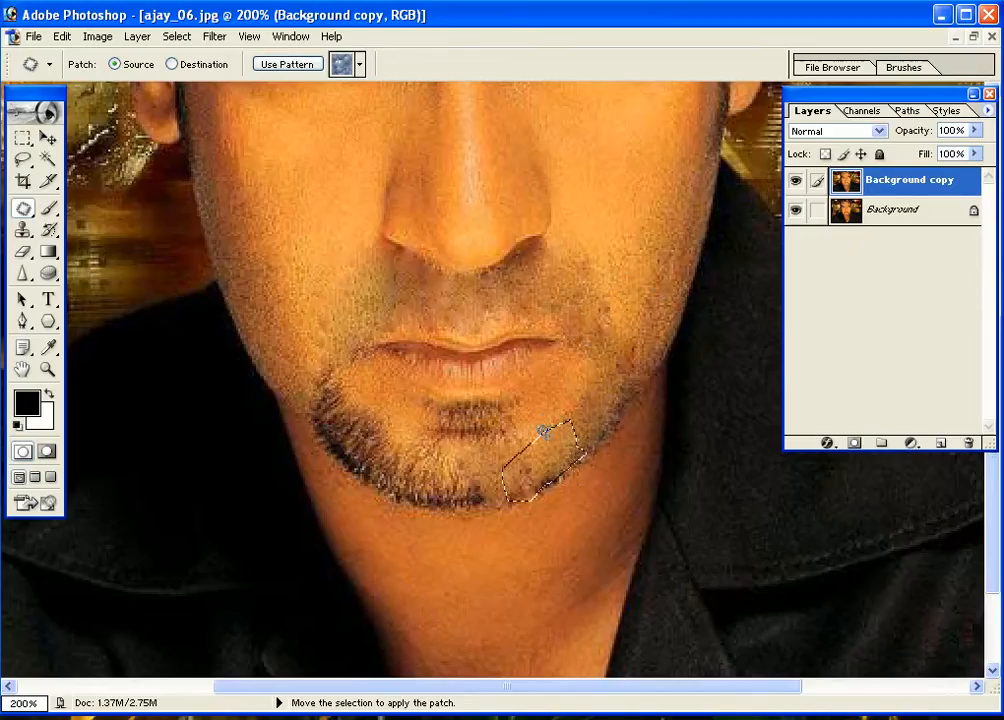
click(600, 410)
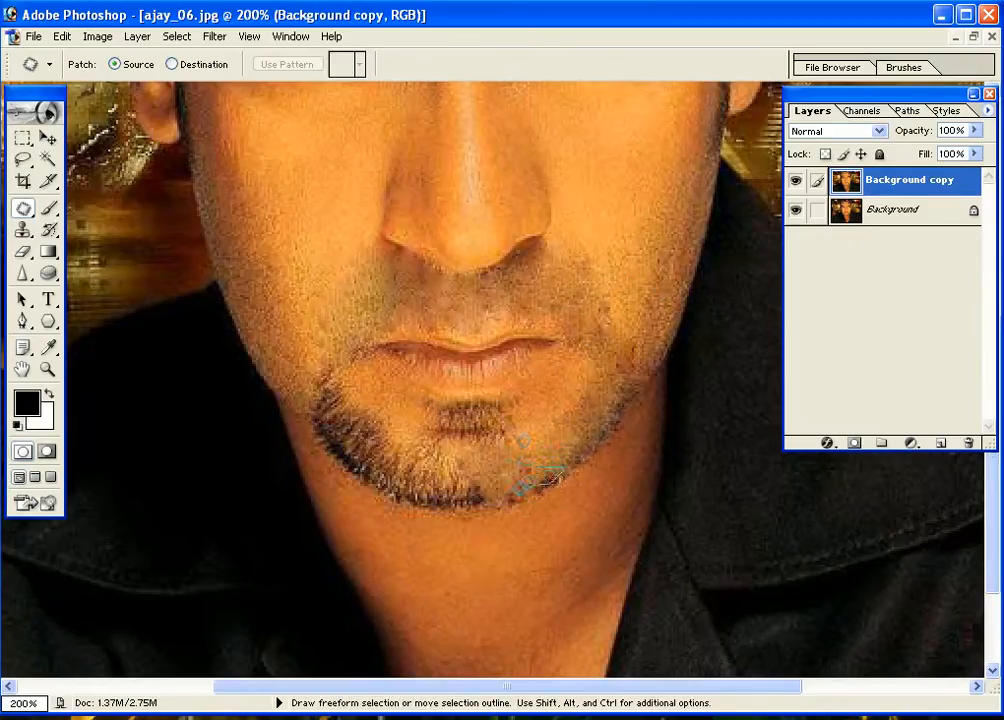
Step: Patch the leftover dark hair spots along the image-right lower edge of the chin
drag(517, 491, 612, 306)
click(543, 473)
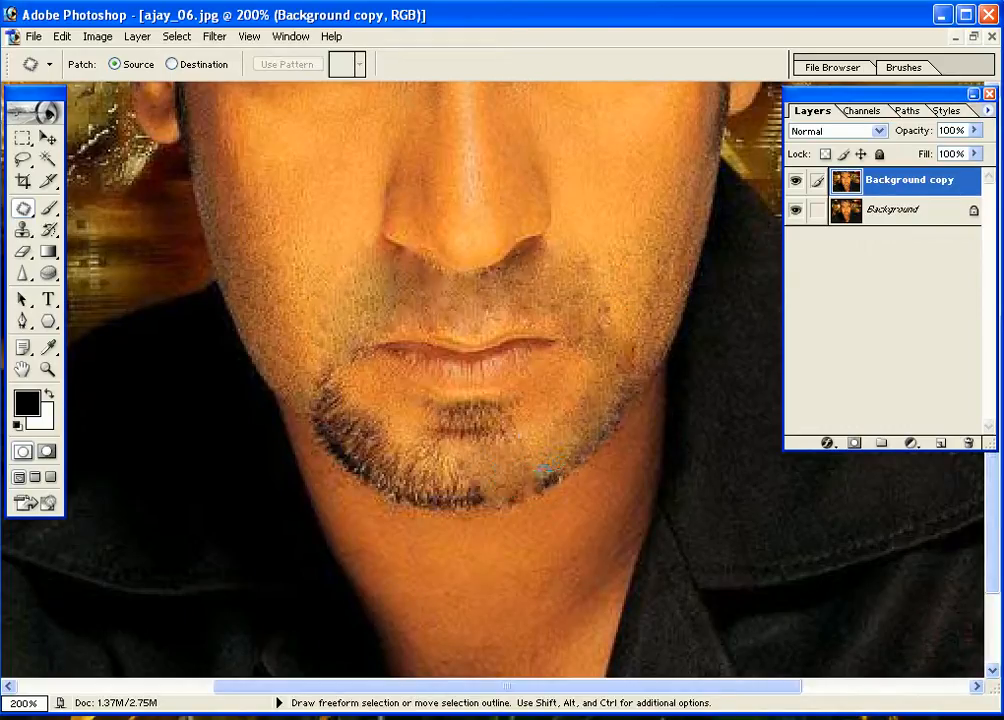
drag(556, 467, 634, 324)
click(545, 456)
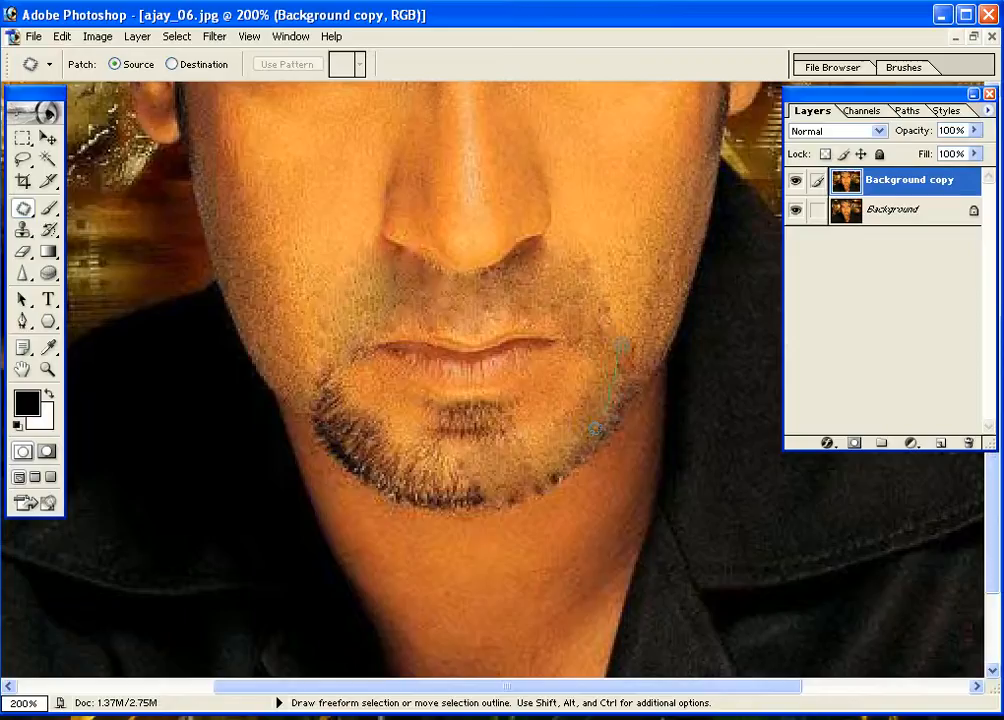
Step: Patch the stubble strip along the image-right jaw edge and a small area of the chin above its lower edge
mouse_move(622, 345)
mouse_down()
mouse_move(636, 376)
mouse_move(592, 447)
mouse_up()
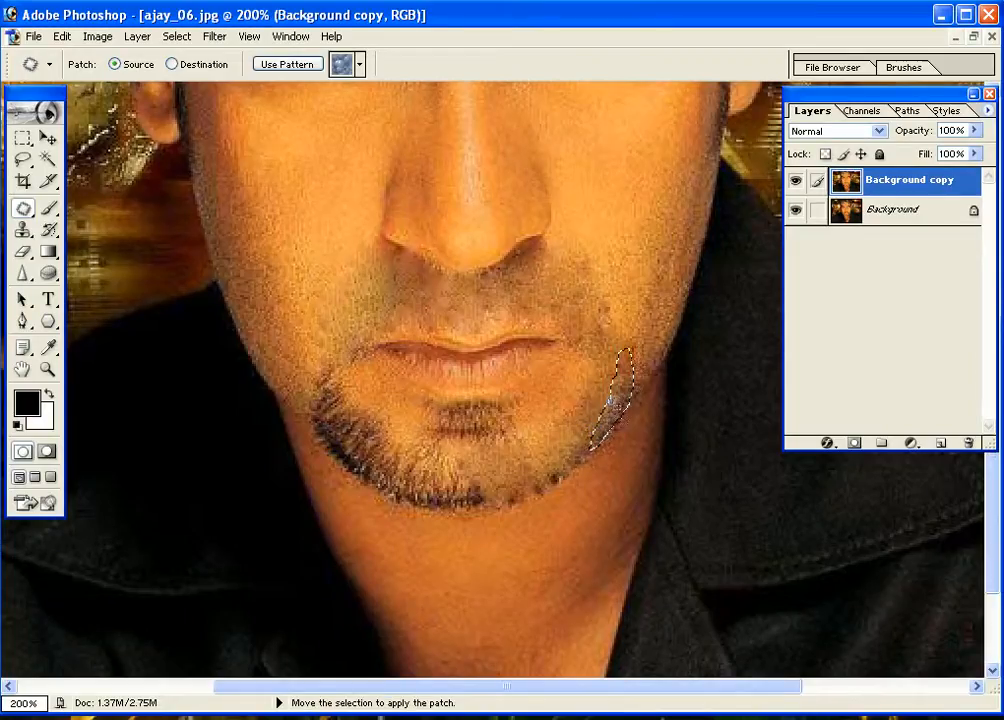
drag(612, 400, 641, 260)
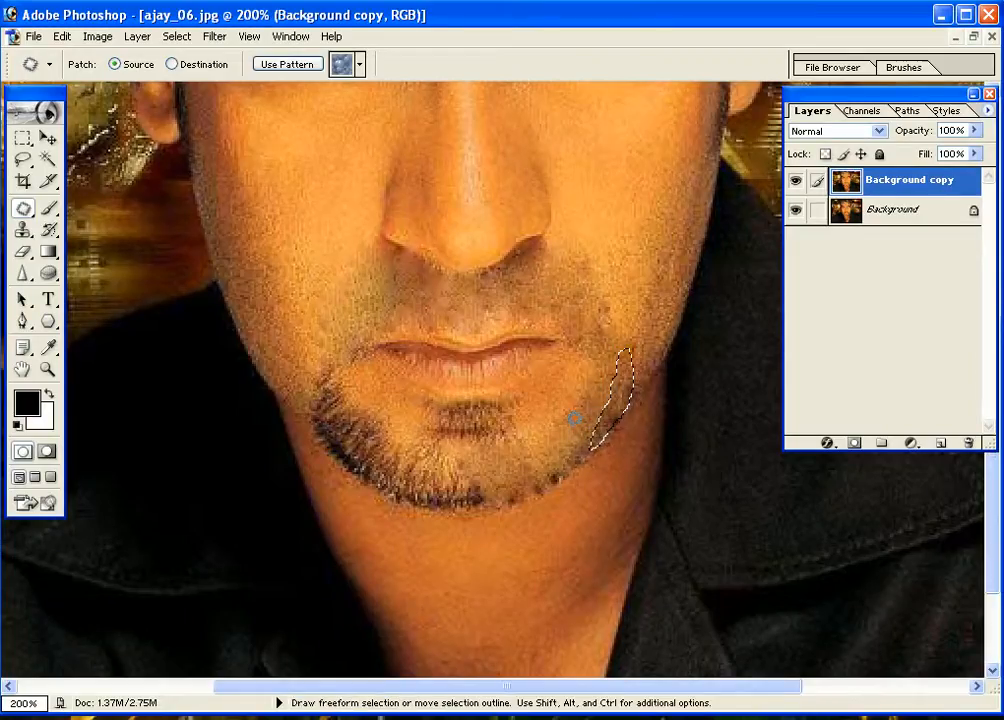
click(524, 472)
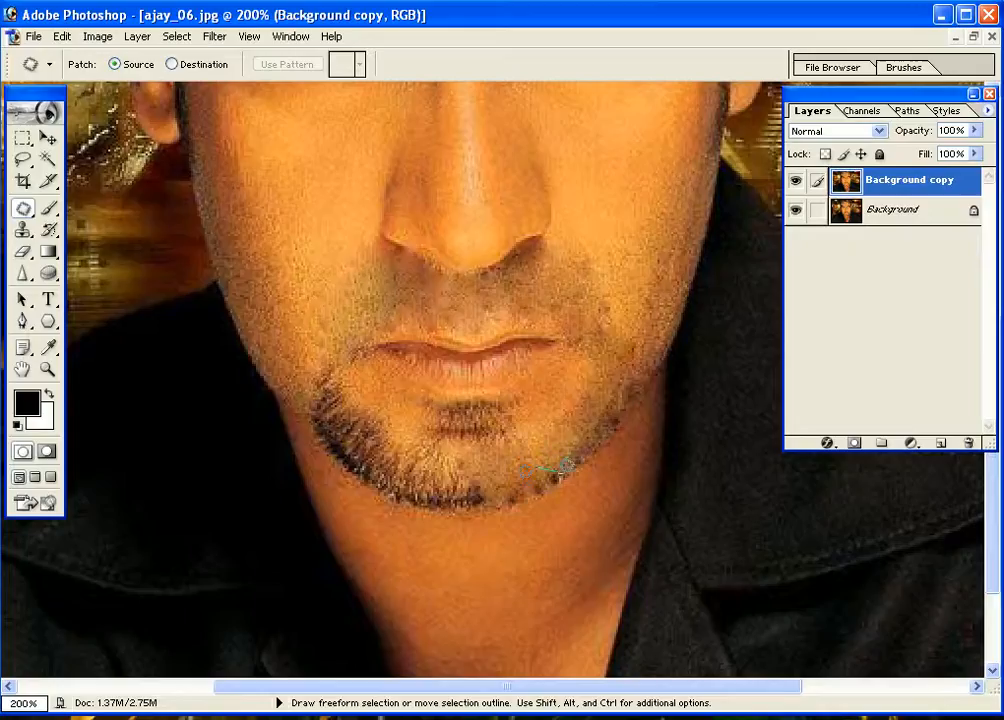
drag(511, 479, 512, 482)
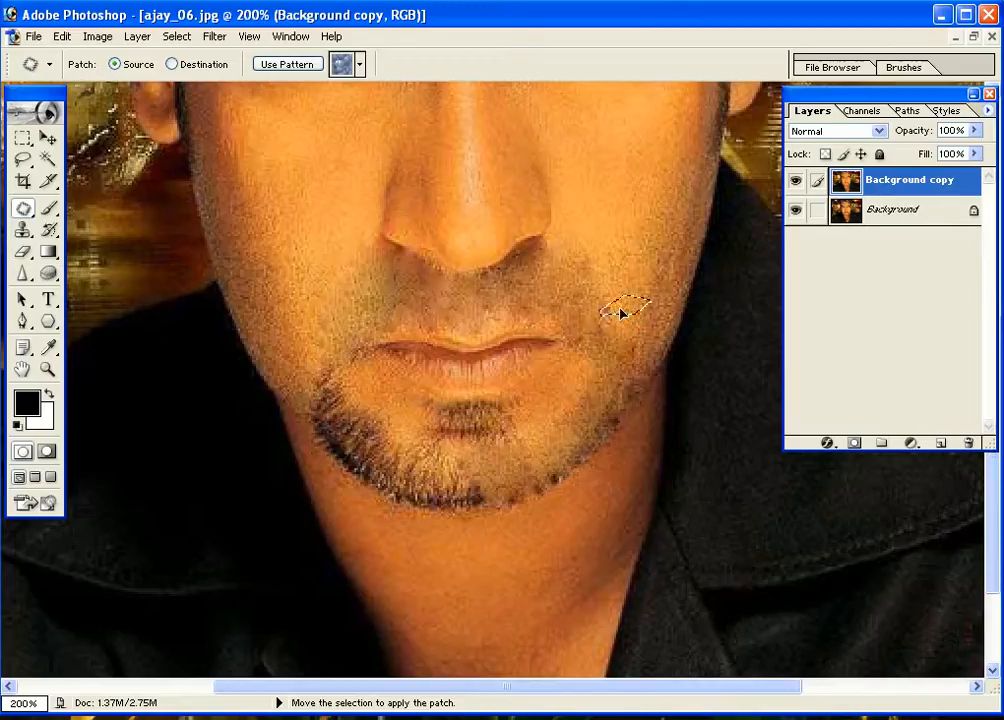
key(ctrl+d)
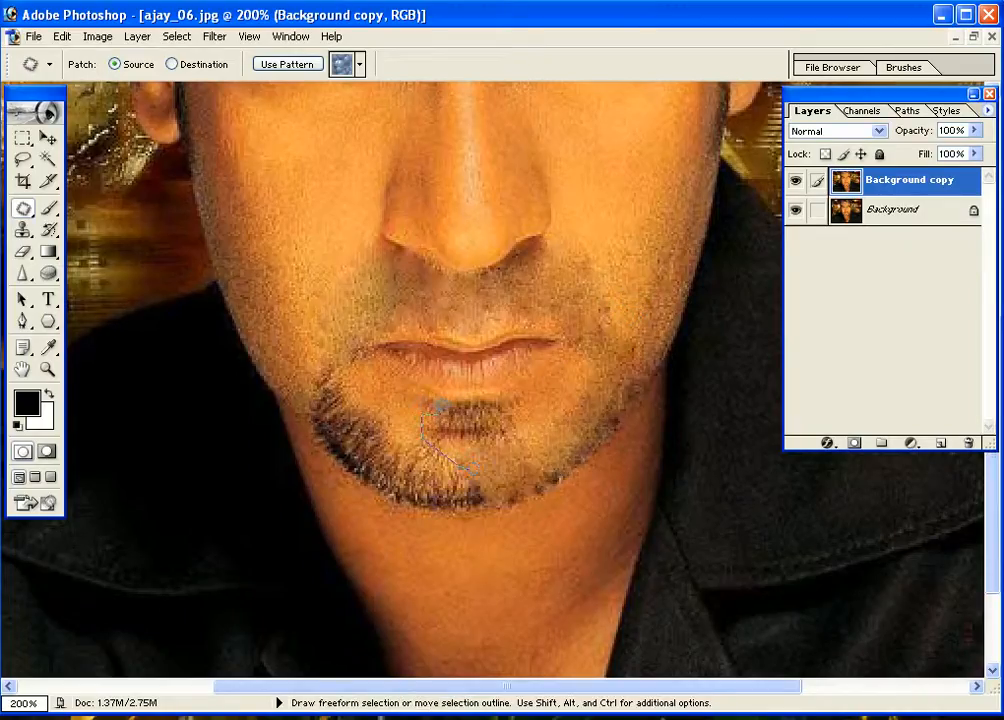
Step: Patch the hair tuft beneath the lower lip, including its dark upper edge, with the cleared skin beside it
mouse_move(443, 405)
mouse_down()
mouse_move(475, 408)
mouse_move(518, 438)
mouse_move(468, 466)
mouse_move(580, 418)
mouse_up()
key(ctrl+d)
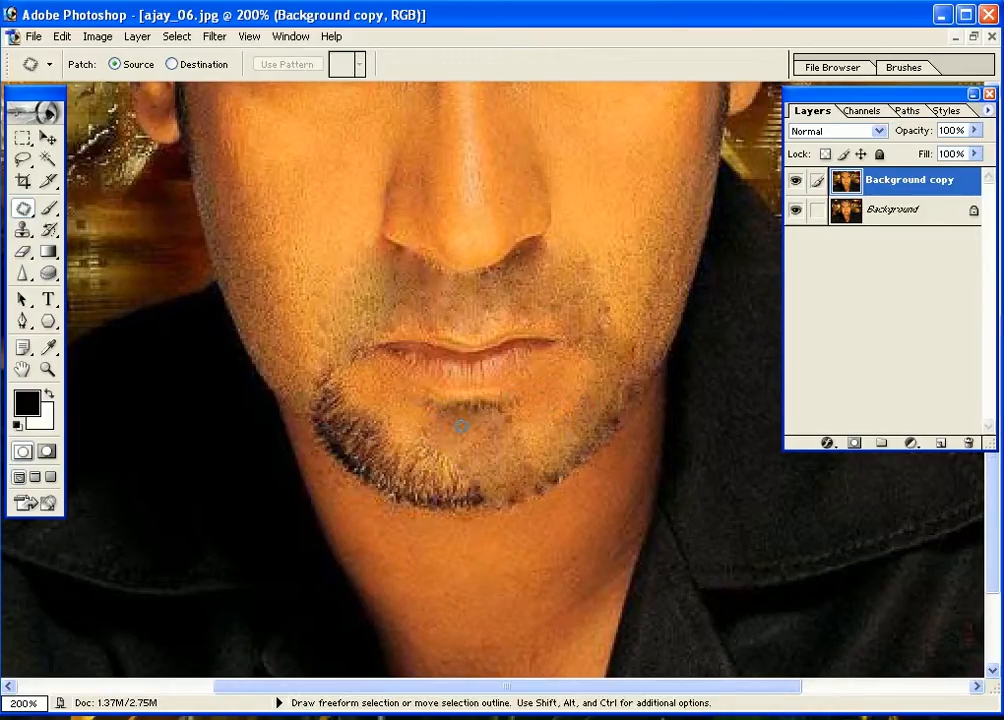
mouse_move(428, 405)
mouse_down()
mouse_move(496, 396)
mouse_move(513, 432)
mouse_up()
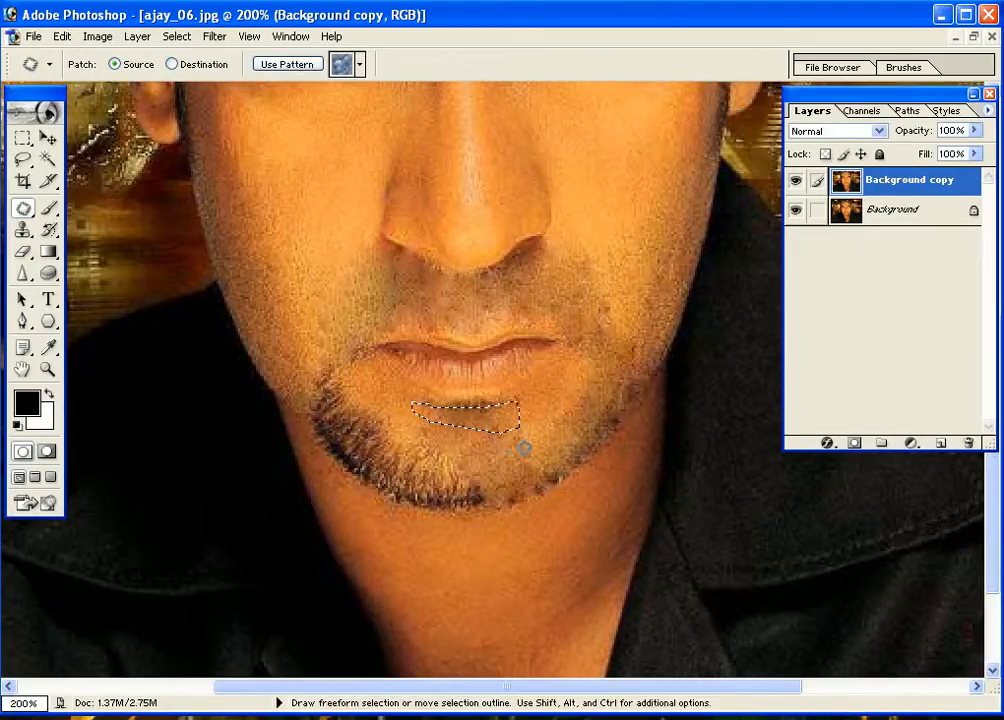
key(ctrl+d)
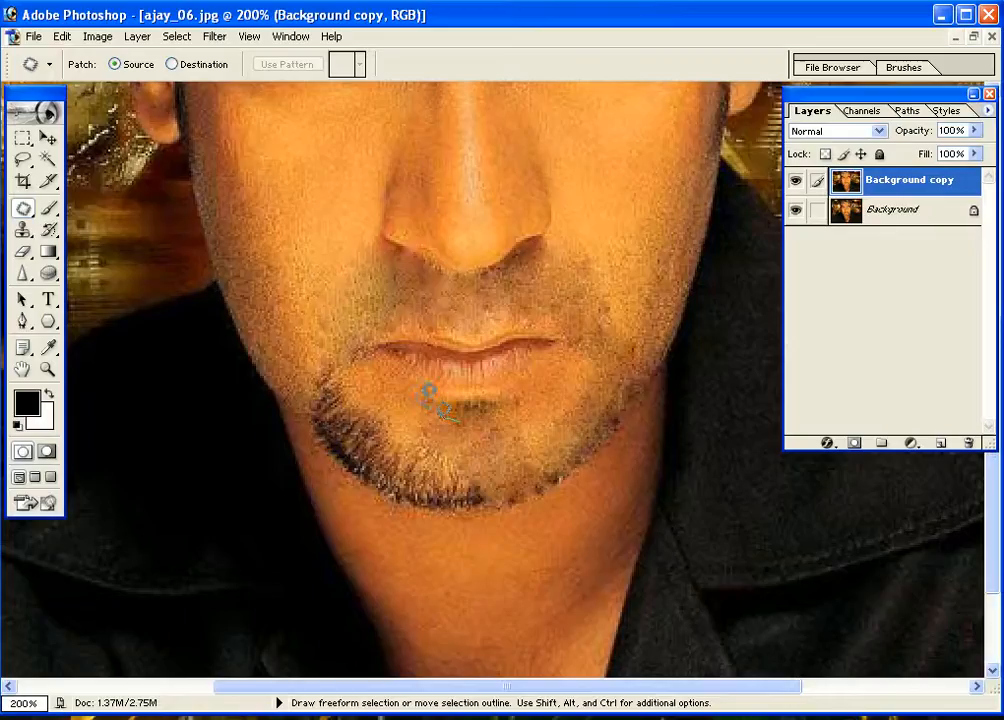
mouse_move(428, 392)
mouse_down()
mouse_move(515, 390)
mouse_move(505, 420)
mouse_move(518, 440)
mouse_up()
key(ctrl+d)
Step: Patch the goatee hair at the bottom centre of the chin with cleared skin and dismiss the selection warnings
mouse_move(484, 489)
mouse_down()
mouse_move(456, 512)
mouse_move(410, 494)
mouse_move(400, 474)
mouse_move(482, 492)
mouse_move(513, 440)
mouse_up()
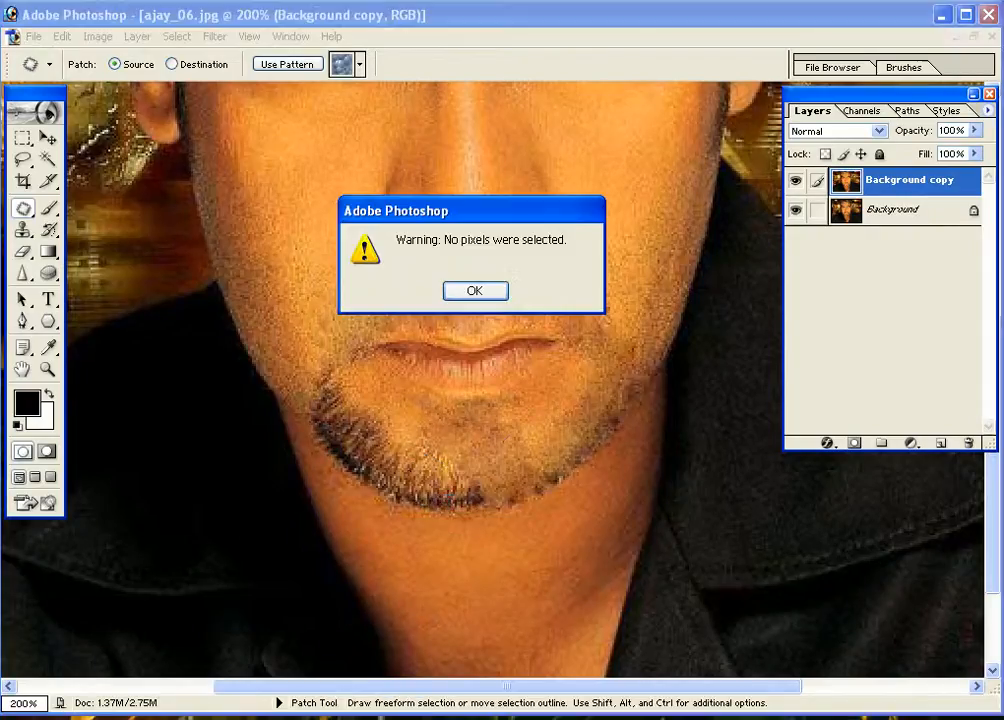
click(468, 292)
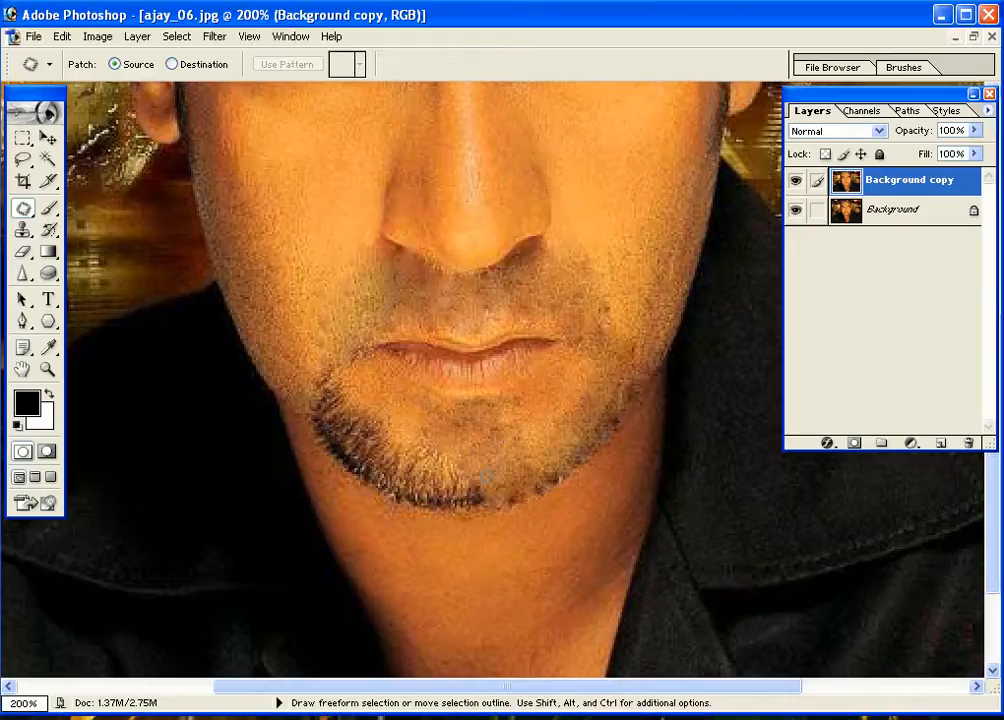
mouse_move(484, 478)
mouse_down()
mouse_move(471, 497)
mouse_move(399, 491)
mouse_move(468, 448)
mouse_move(478, 468)
mouse_move(515, 421)
mouse_move(557, 394)
mouse_up()
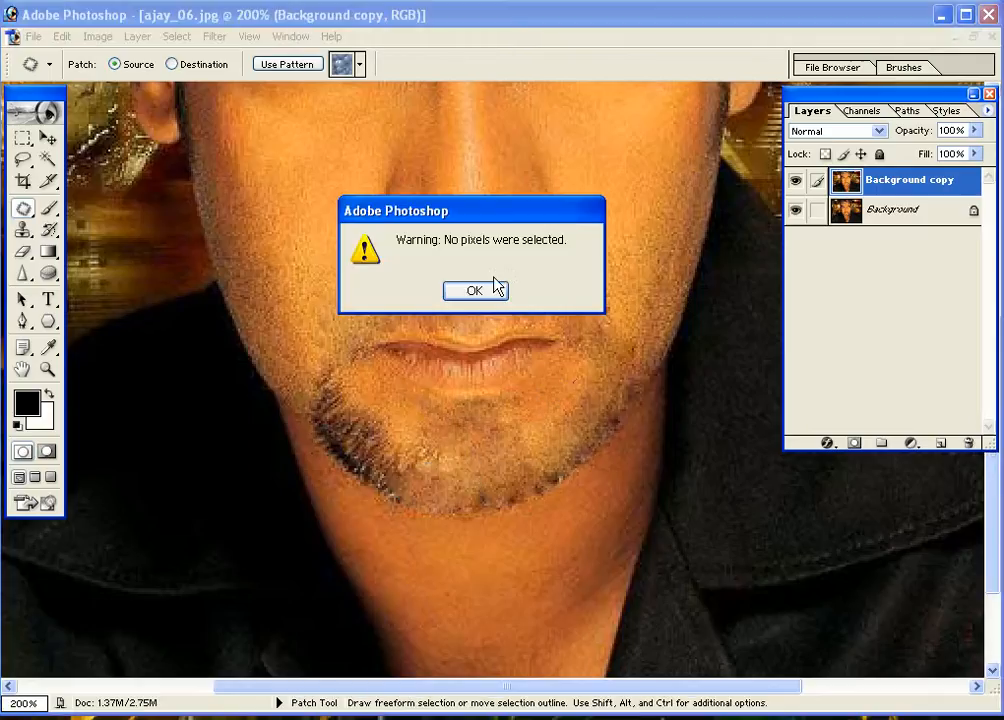
click(497, 288)
Step: Patch the top of the goatee hair on the image-left jaw, just below the corner of the mouth
mouse_move(318, 342)
mouse_down()
mouse_move(338, 338)
mouse_move(347, 370)
mouse_move(330, 423)
mouse_move(306, 401)
mouse_move(323, 382)
mouse_move(341, 398)
mouse_up()
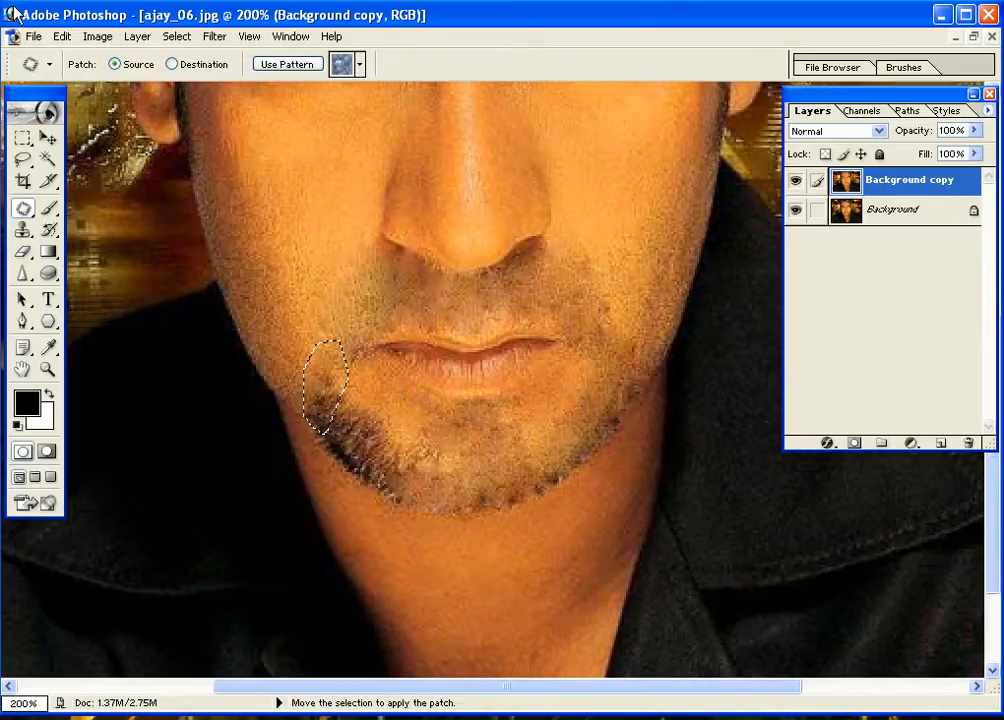
click(63, 37)
click(70, 93)
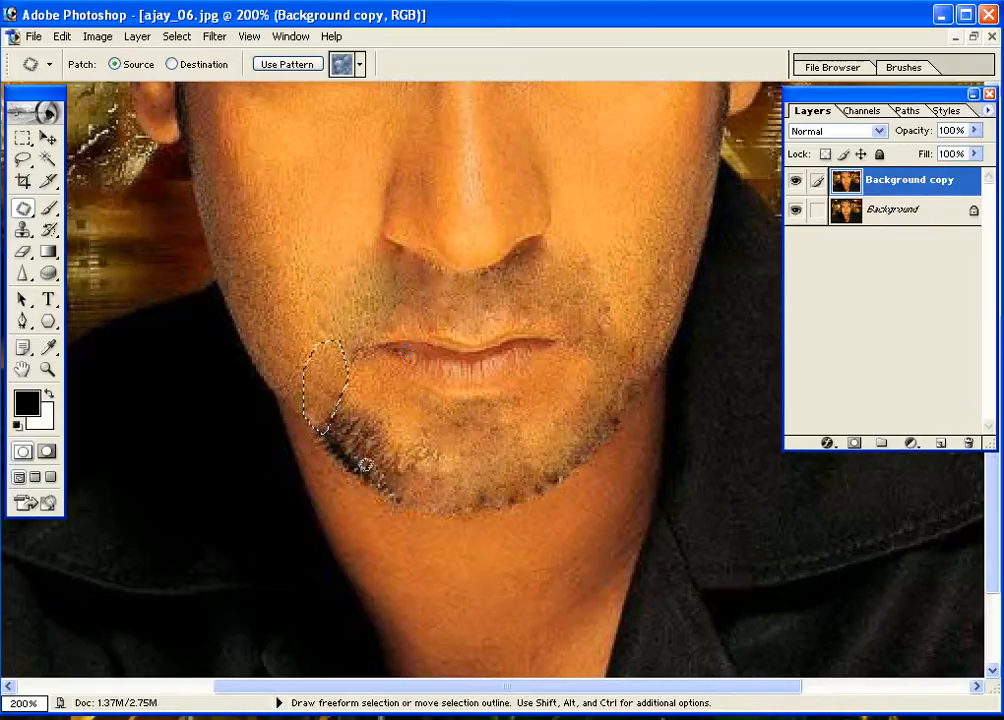
click(386, 428)
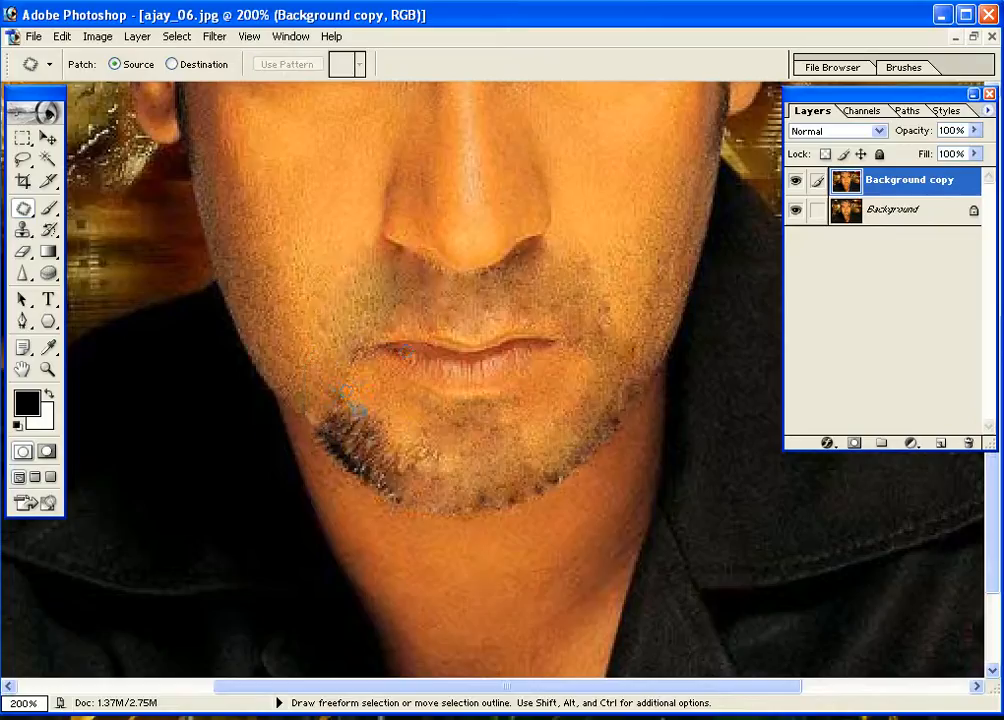
Step: Patch the dark hair clump on the image-left side of the chin with cheek skin and dismiss the selection warning
mouse_move(343, 395)
mouse_down()
mouse_move(338, 454)
mouse_move(314, 426)
mouse_move(285, 359)
mouse_up()
click(344, 403)
mouse_move(381, 470)
mouse_down()
mouse_move(355, 466)
mouse_move(326, 432)
mouse_move(340, 410)
mouse_move(343, 430)
mouse_move(285, 367)
mouse_up()
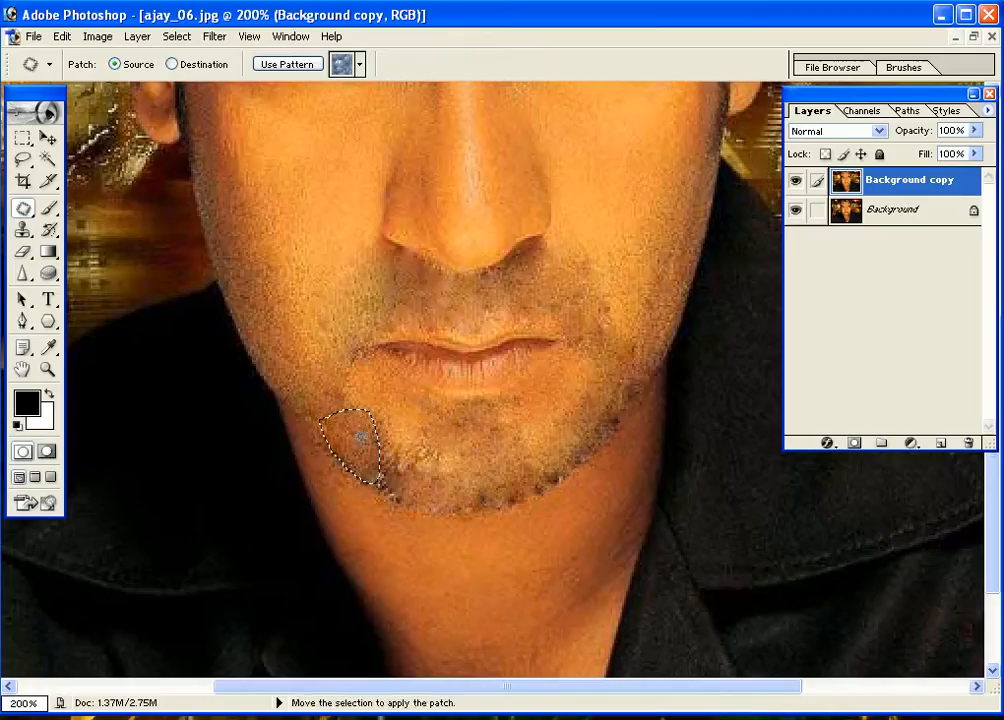
click(410, 488)
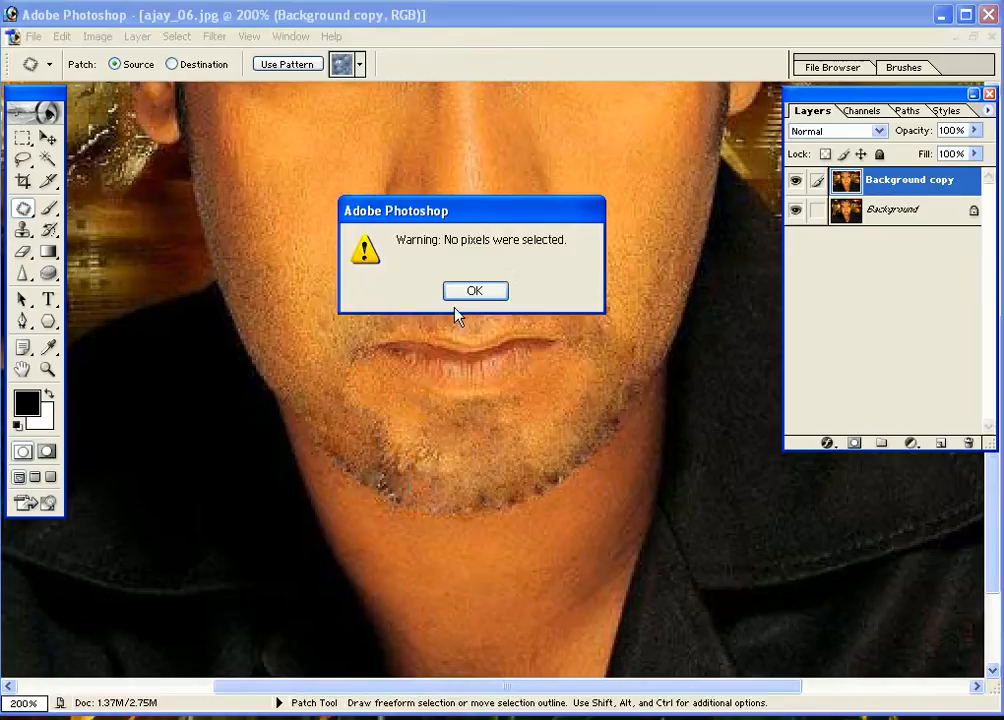
click(473, 289)
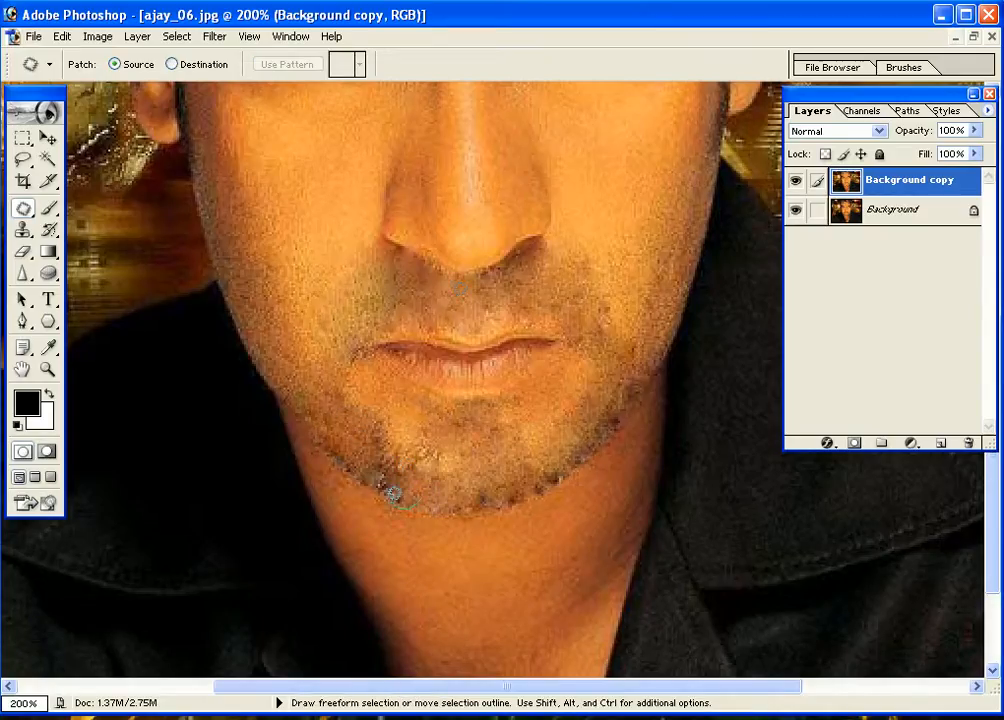
Step: Patch the hair strip along the image-left lower jaw edge and the dark line just inside it with cleared skin
mouse_move(393, 494)
mouse_down()
mouse_move(345, 465)
mouse_move(306, 404)
mouse_up()
drag(362, 426, 300, 340)
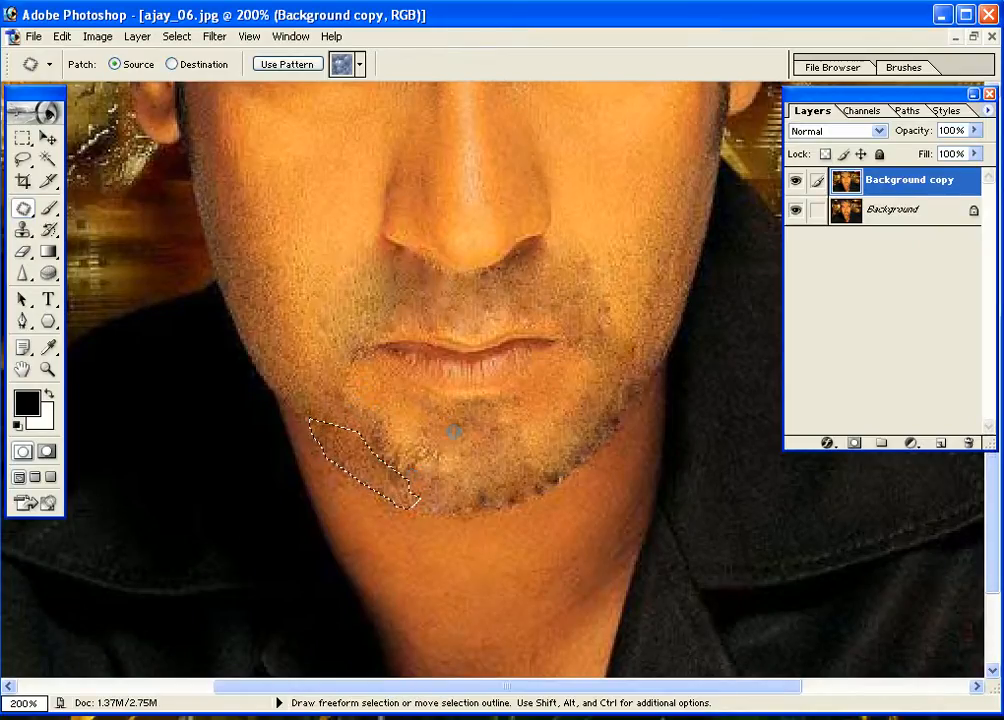
key(ctrl+d)
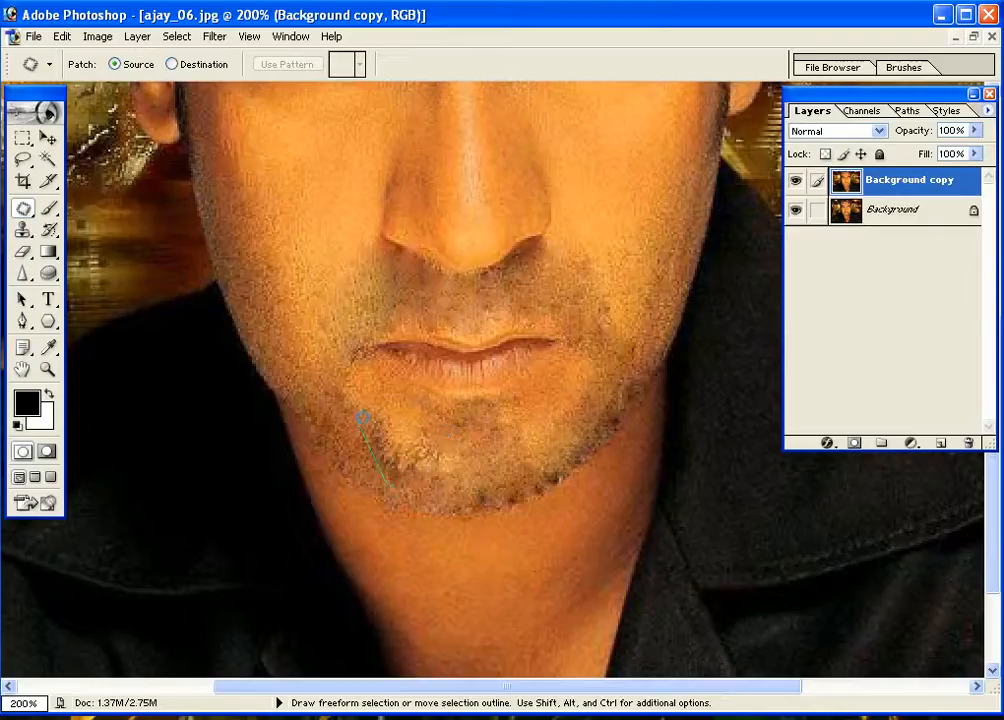
drag(363, 417, 333, 401)
key(ctrl+d)
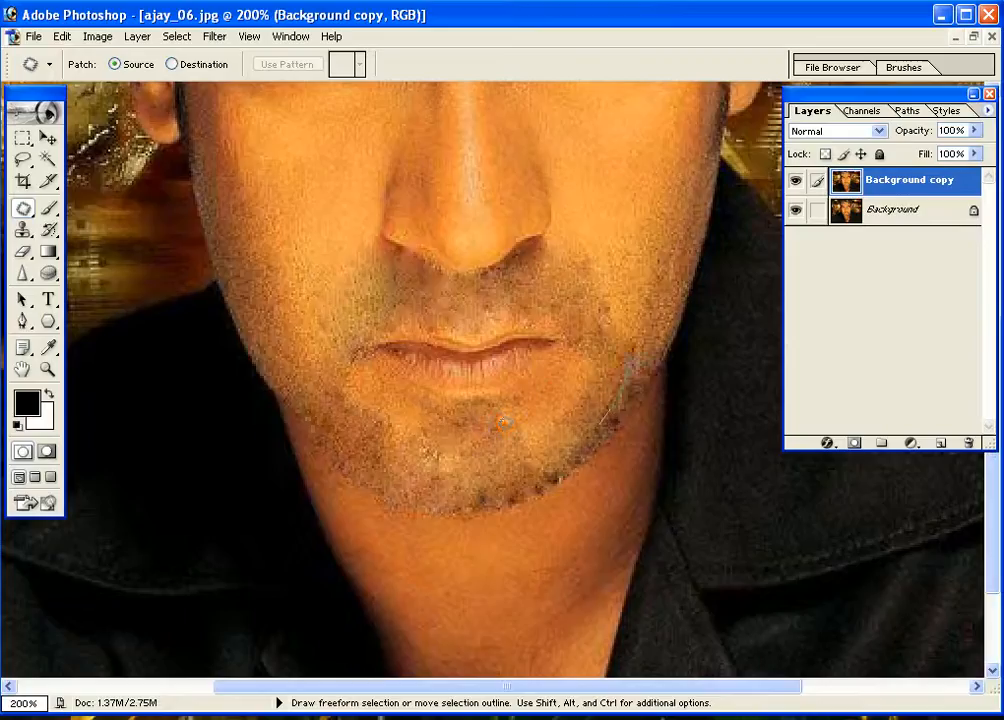
Step: Patch the dark hair along the image-right jaw edge and the leftover spots along the chin's lower edge
mouse_move(632, 403)
mouse_down()
mouse_move(610, 432)
mouse_move(620, 404)
mouse_up()
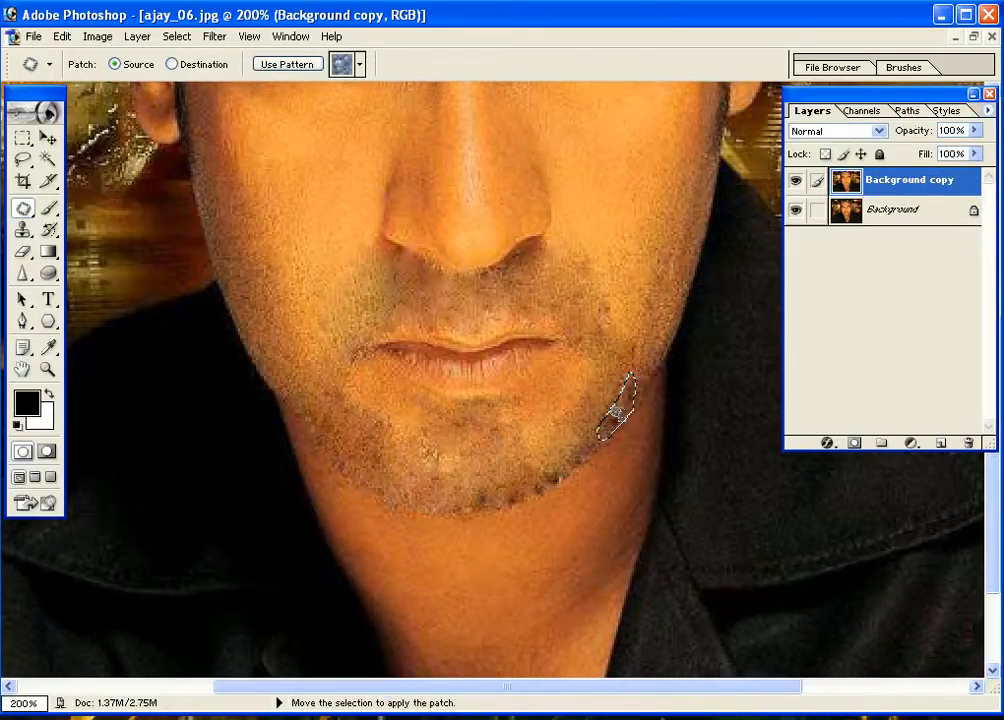
key(ctrl+d)
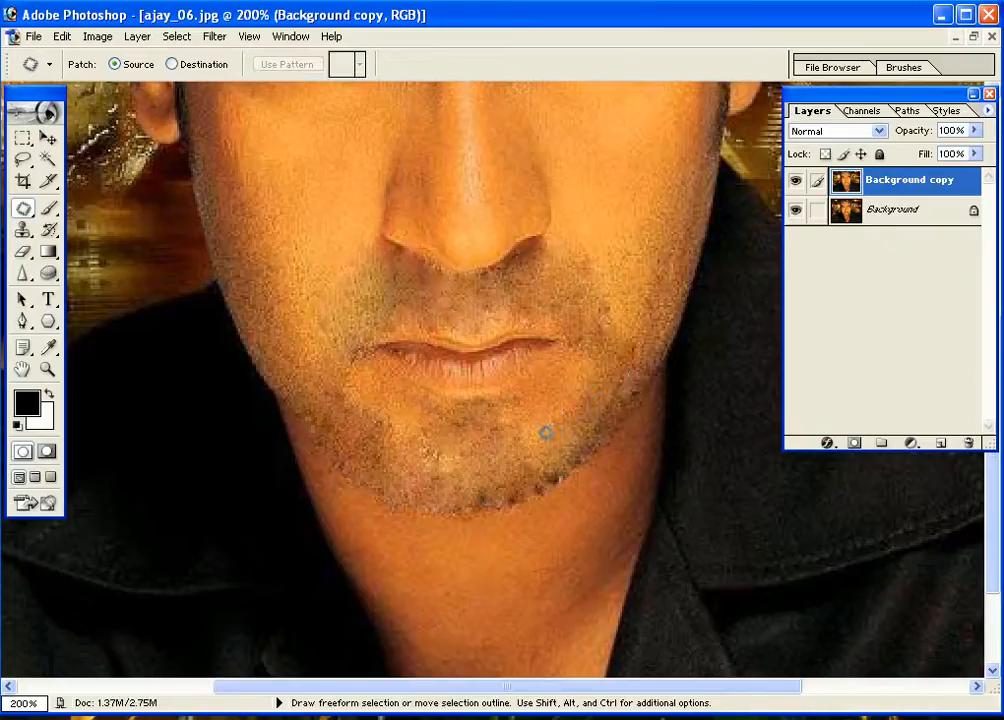
mouse_move(569, 455)
mouse_down()
mouse_move(539, 495)
mouse_move(490, 488)
mouse_move(566, 452)
mouse_up()
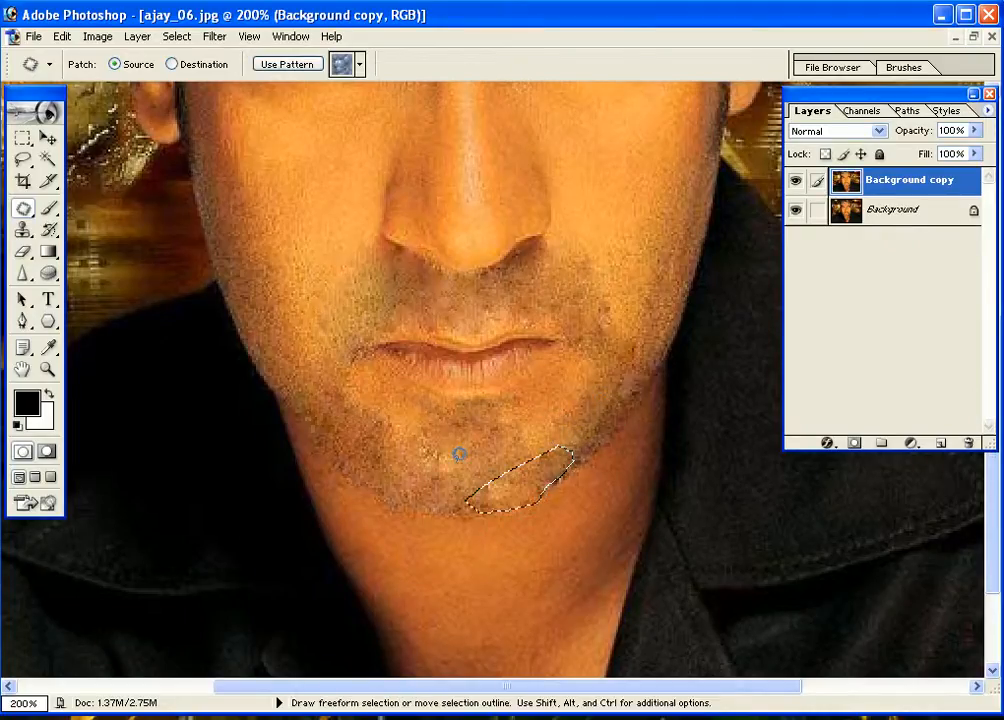
key(ctrl+d)
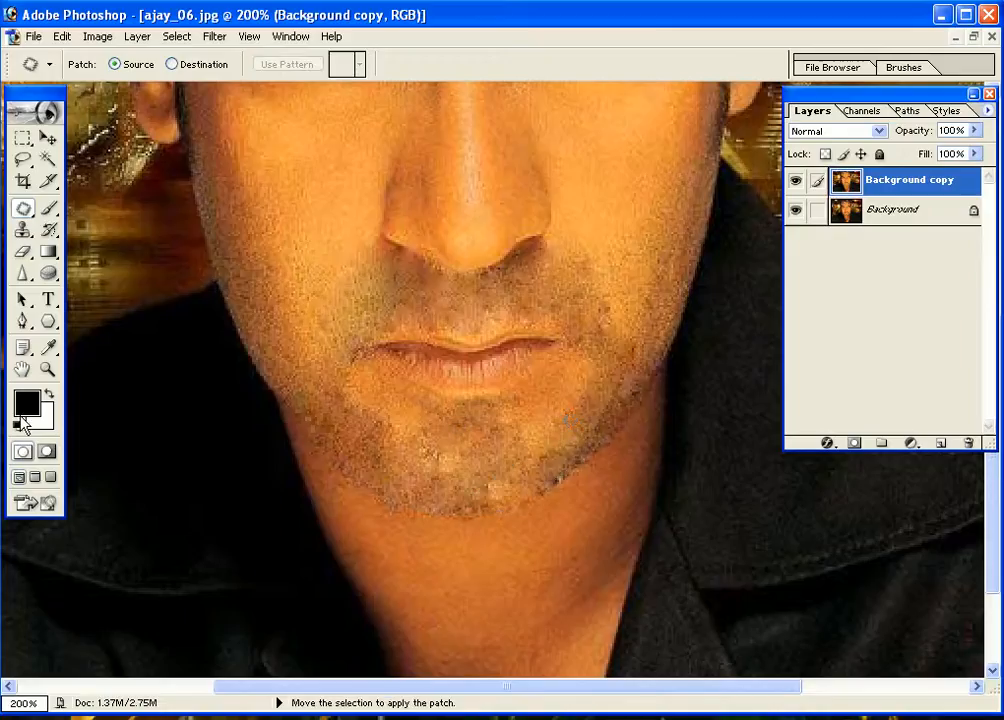
Step: Compare the patched portrait with the original at 100% zoom by hiding and showing the Background copy layer
click(47, 369)
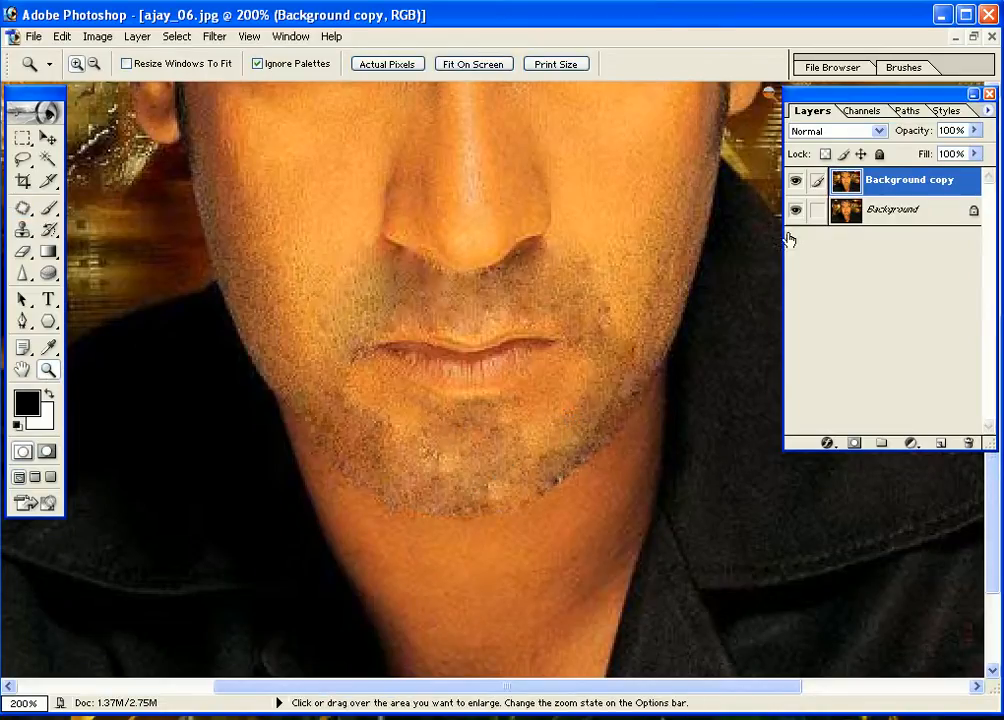
click(796, 181)
key(ctrl+minus)
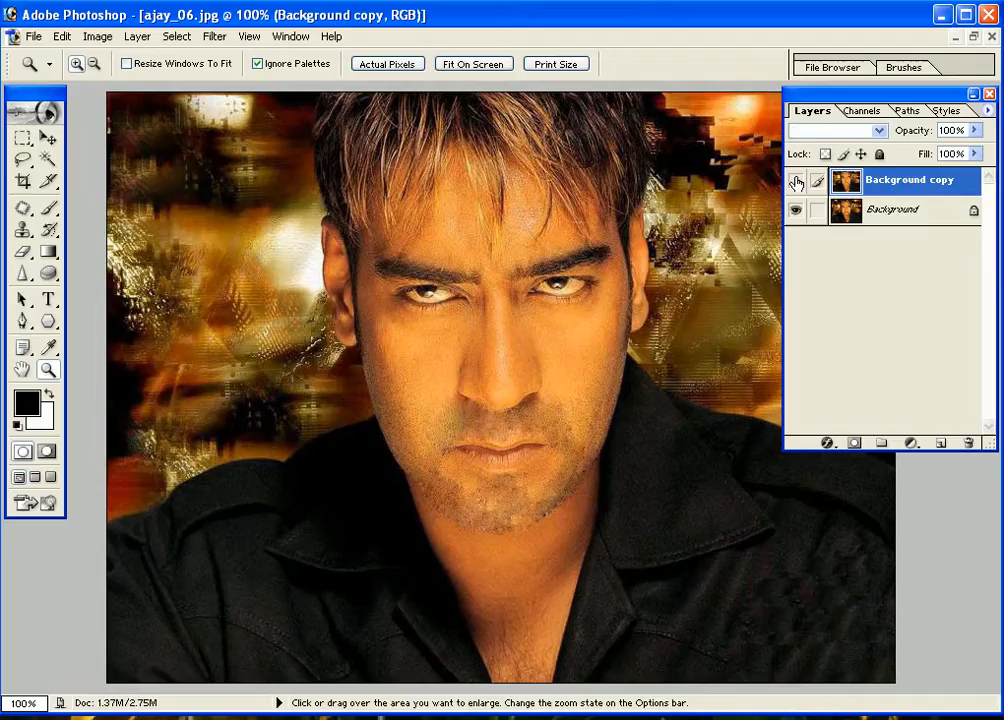
click(796, 182)
click(796, 182)
click(796, 182)
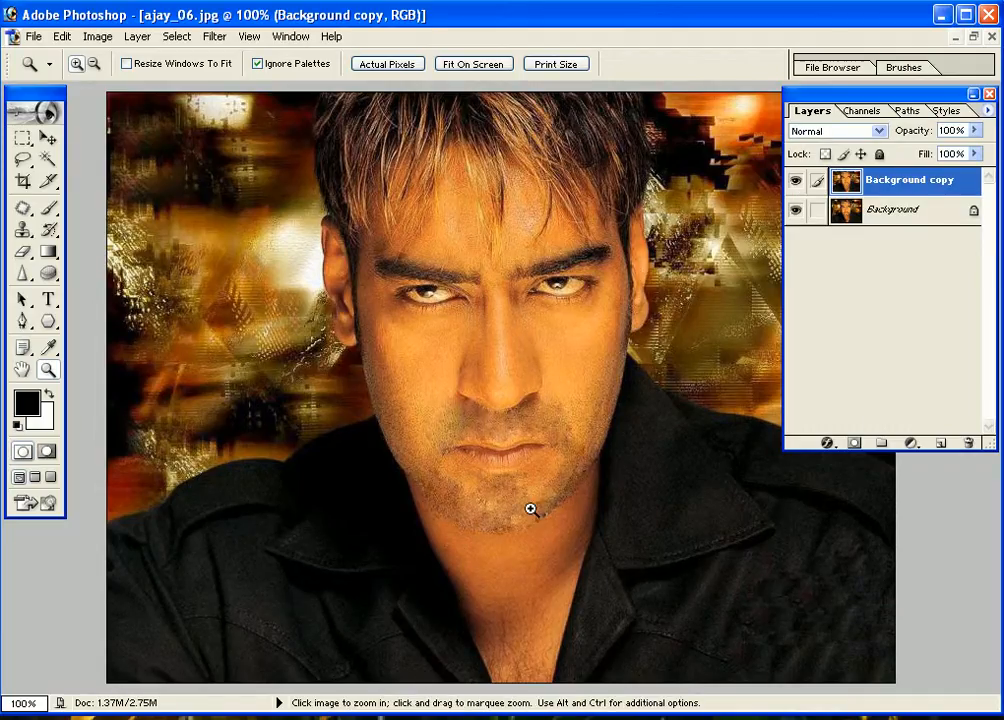
Step: Switch to the Healing Brush and heal the image-right side of the upper lip with skin sampled from the cheek
click(520, 480)
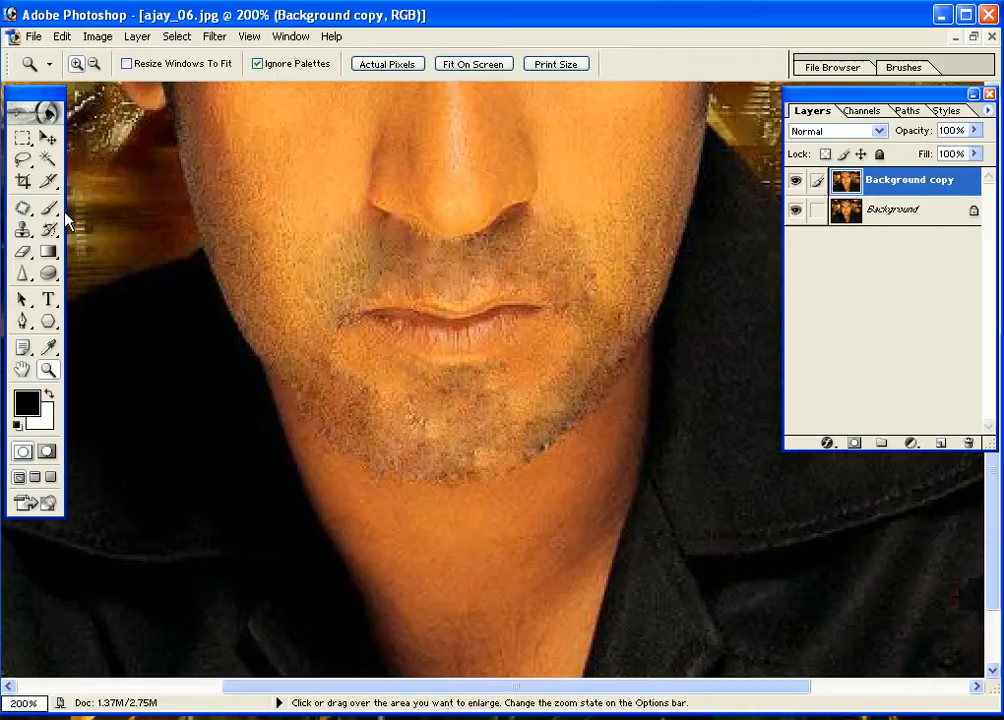
click(21, 209)
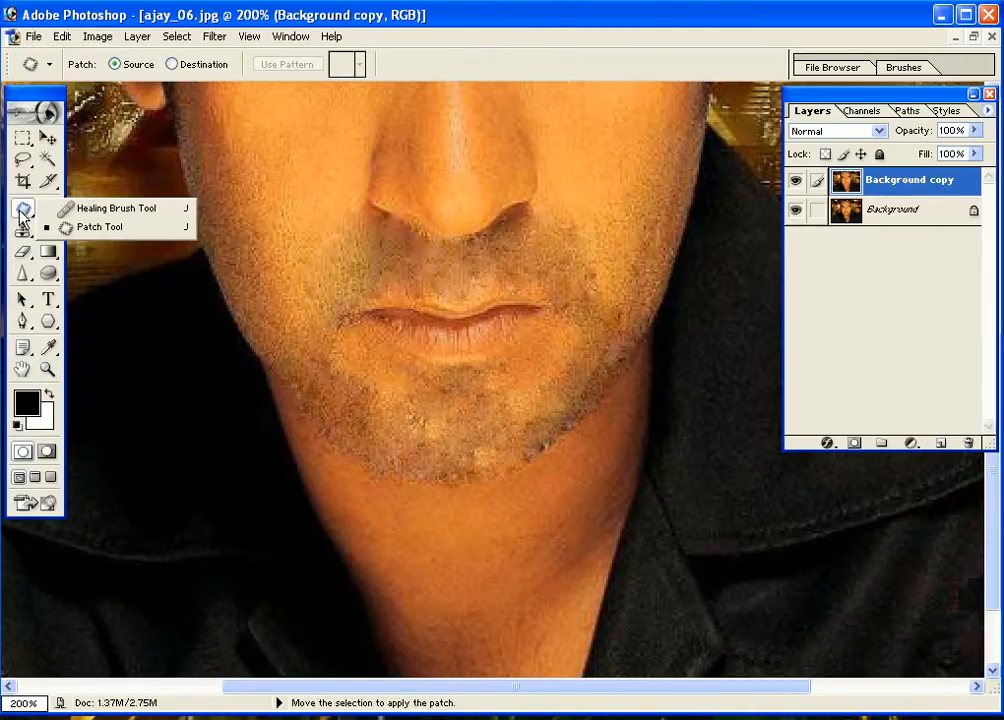
click(140, 208)
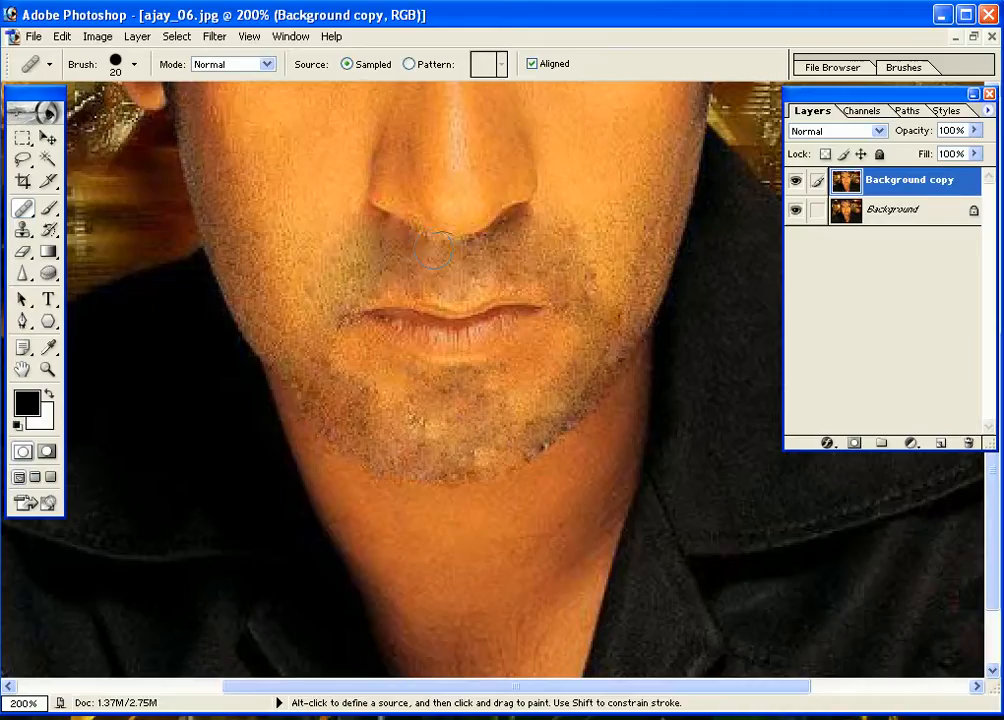
key(space)
drag(464, 278, 443, 410)
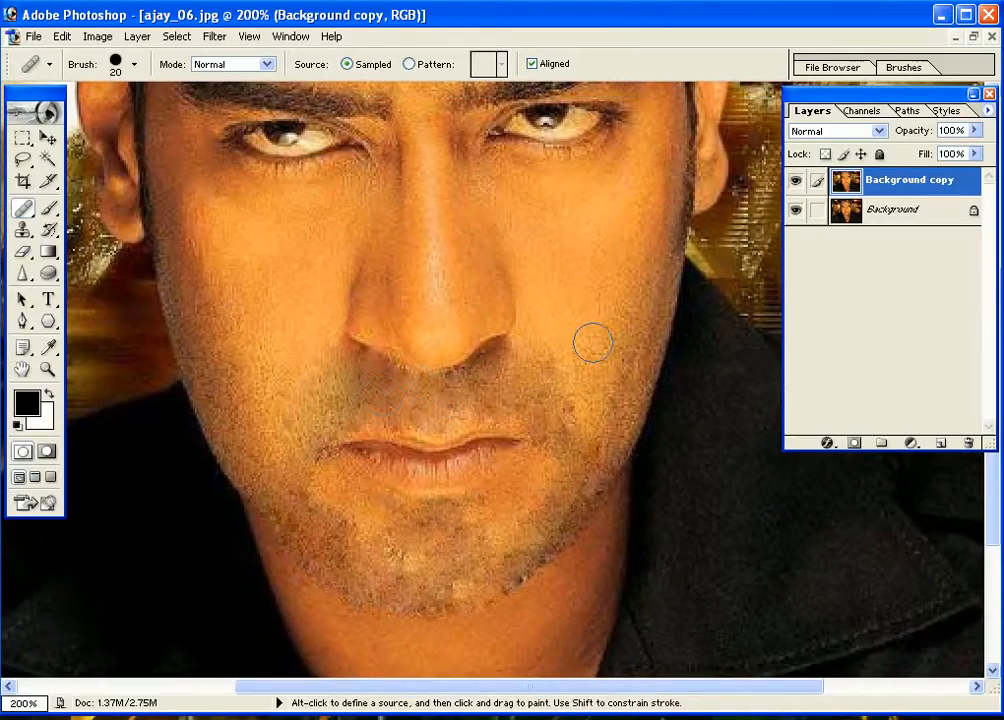
key(alt)
key(alt)
alt+click(605, 349)
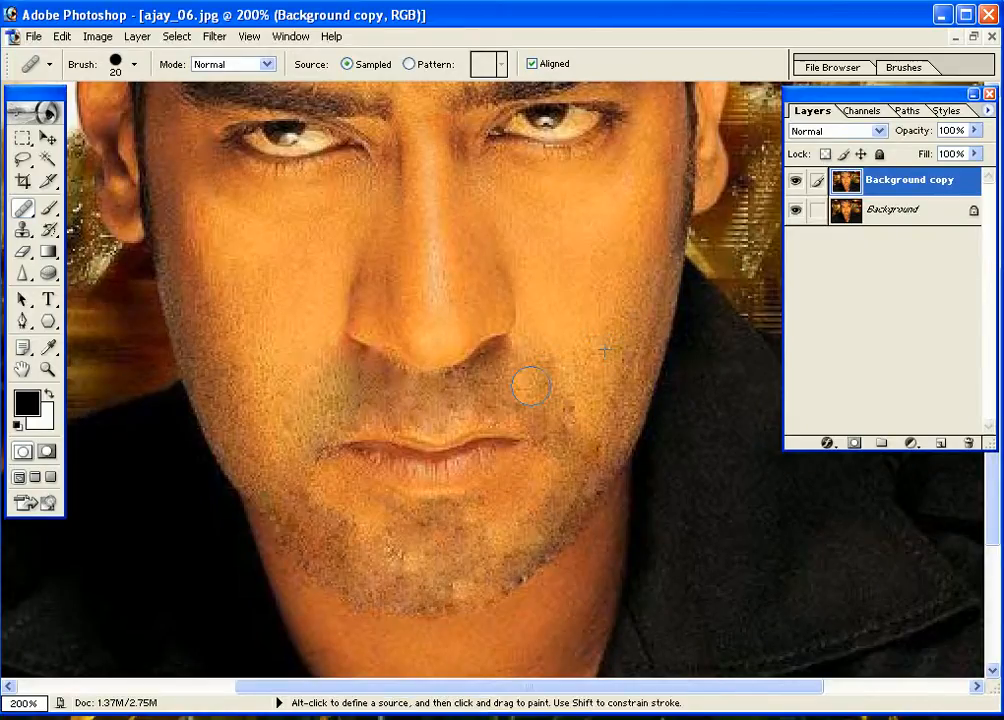
mouse_move(529, 381)
mouse_down()
mouse_move(520, 365)
mouse_move(539, 349)
mouse_move(491, 370)
mouse_move(471, 394)
mouse_move(551, 410)
mouse_up()
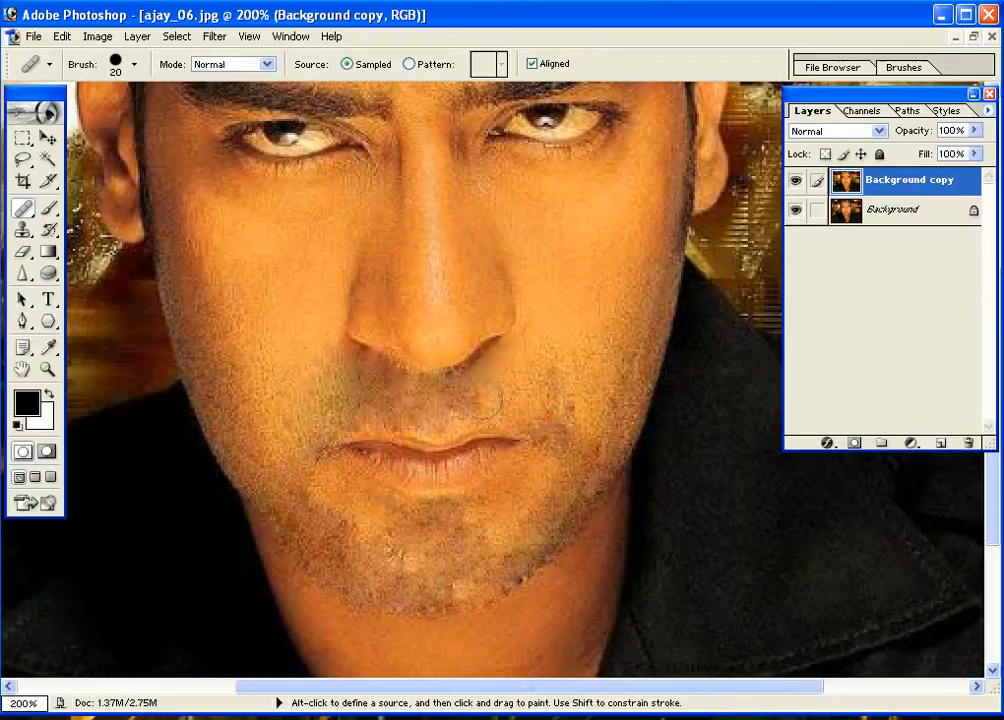
Step: Heal the stubble on the image-left upper lip and below the image-right nostril with skin sampled from each cheek
key(alt)
alt+click(267, 375)
mouse_move(365, 380)
mouse_down()
mouse_move(352, 372)
mouse_move(392, 394)
mouse_move(381, 408)
mouse_move(343, 413)
mouse_move(313, 382)
mouse_move(309, 414)
mouse_up()
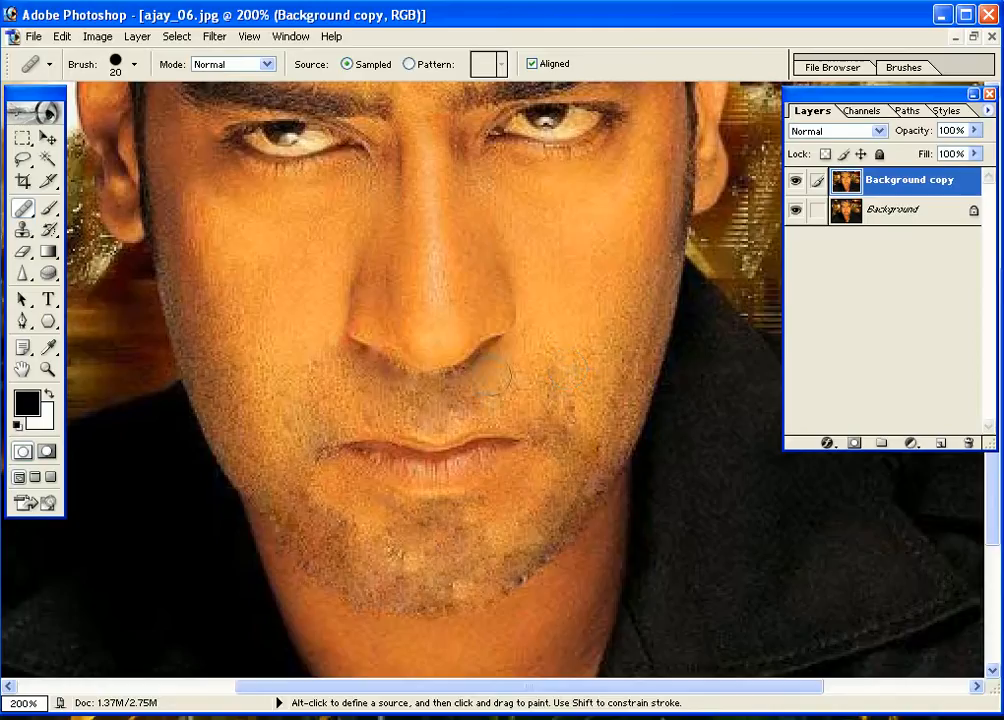
mouse_move(464, 390)
mouse_down()
mouse_move(518, 359)
mouse_move(535, 367)
mouse_move(506, 390)
mouse_up()
alt+click(580, 323)
mouse_move(551, 358)
mouse_down()
mouse_move(545, 375)
mouse_move(558, 376)
mouse_move(522, 380)
mouse_up()
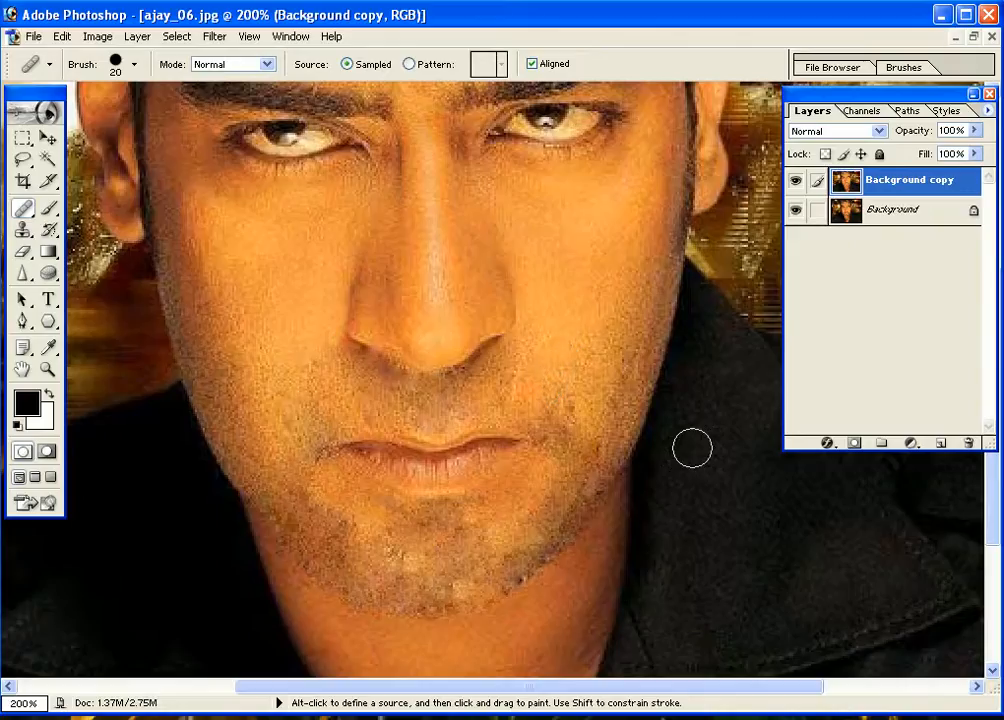
Step: Heal the patchy stubble on the image-left side of the chin with skin sampled from the adjacent lower cheek
key(alt)
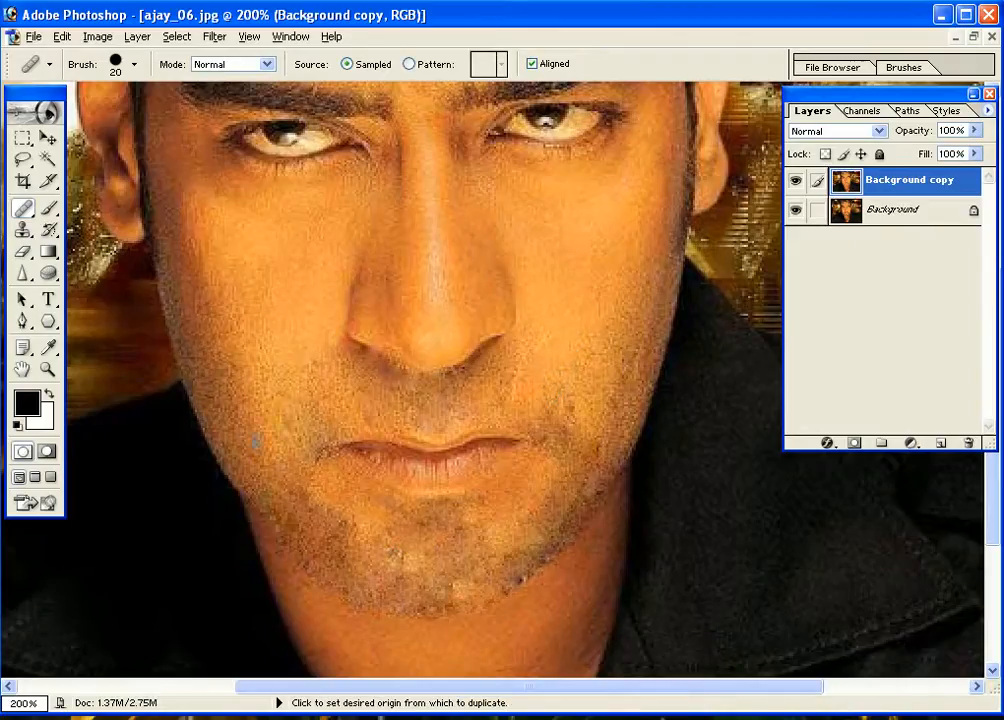
alt+click(255, 442)
drag(294, 491, 290, 505)
key(alt)
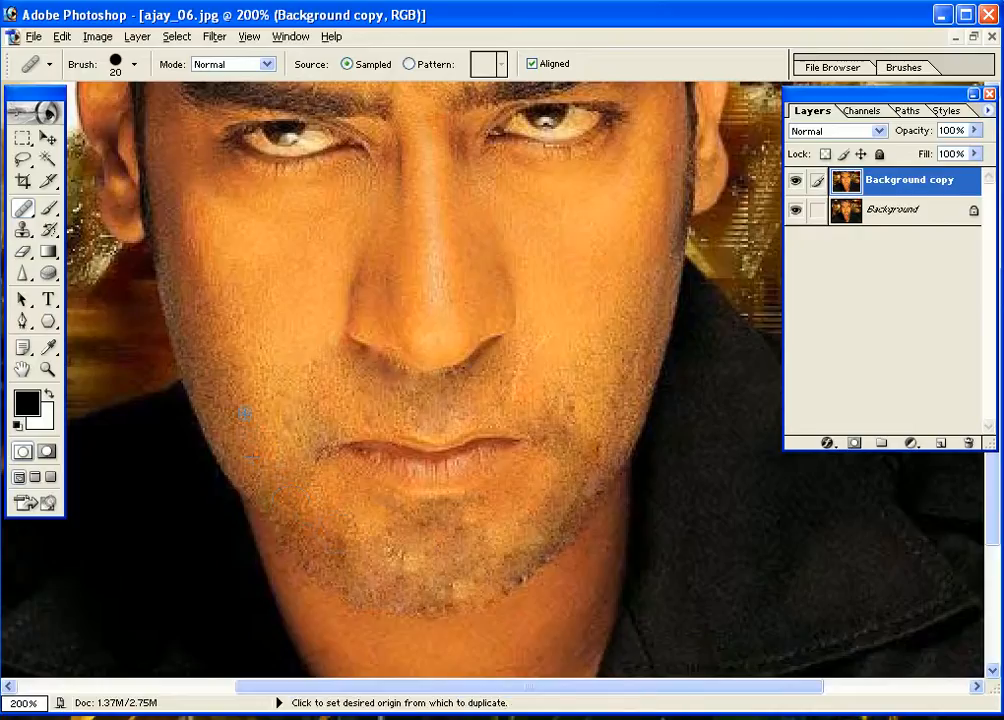
alt+click(244, 412)
click(320, 543)
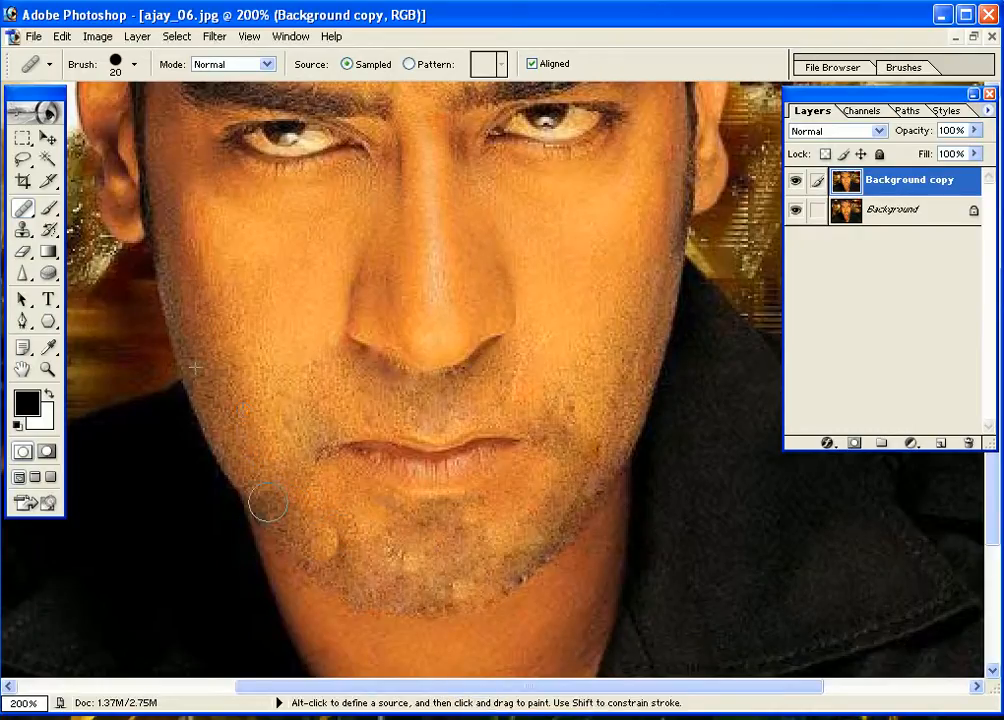
drag(268, 503, 322, 550)
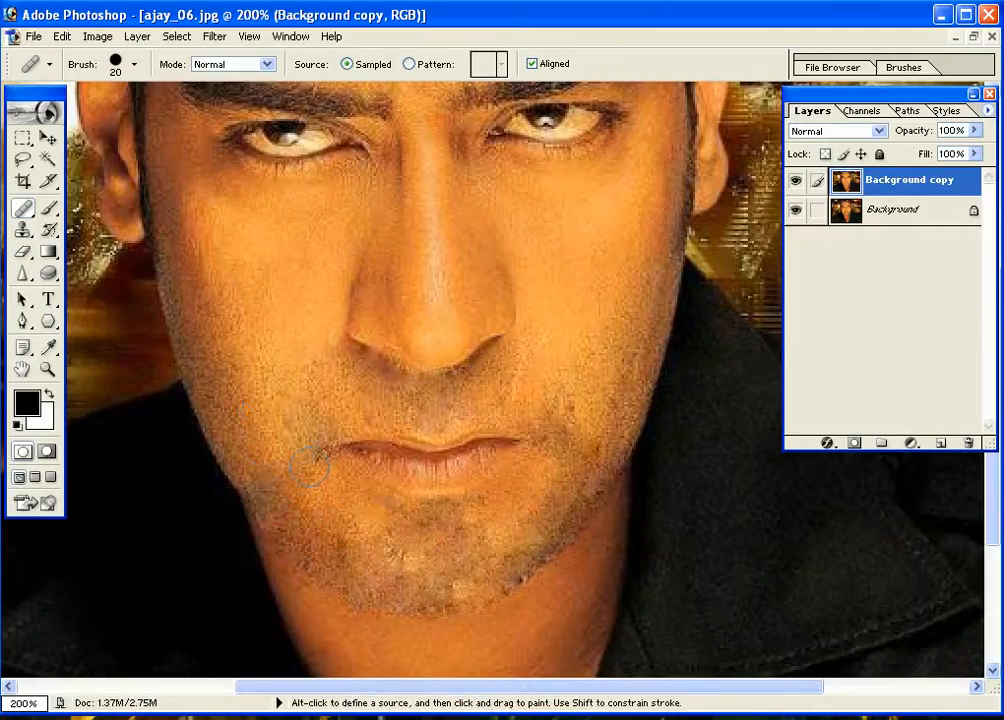
click(62, 36)
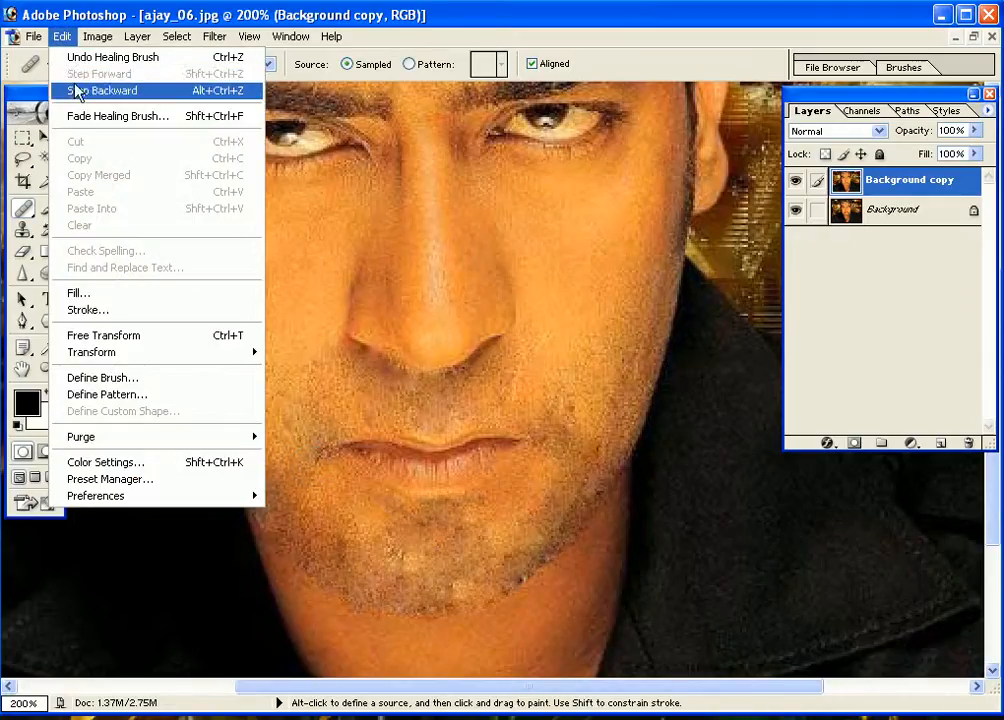
click(100, 90)
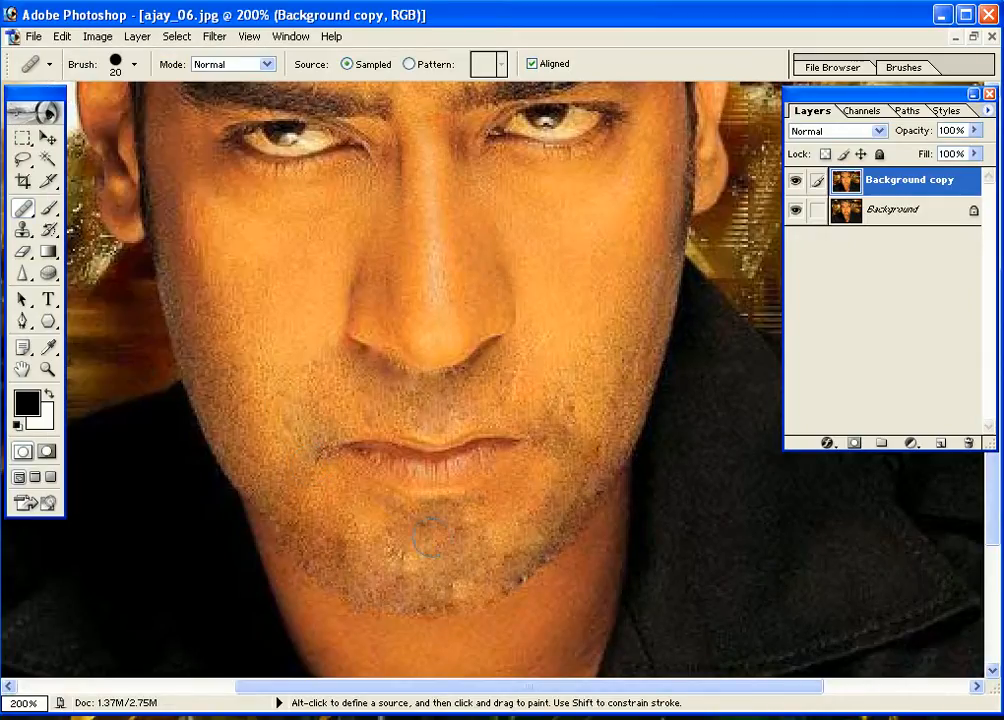
Step: Heal a spot above the image-right corner of the mouth and the uneven stubble across the middle of the chin
key(alt)
click(505, 393)
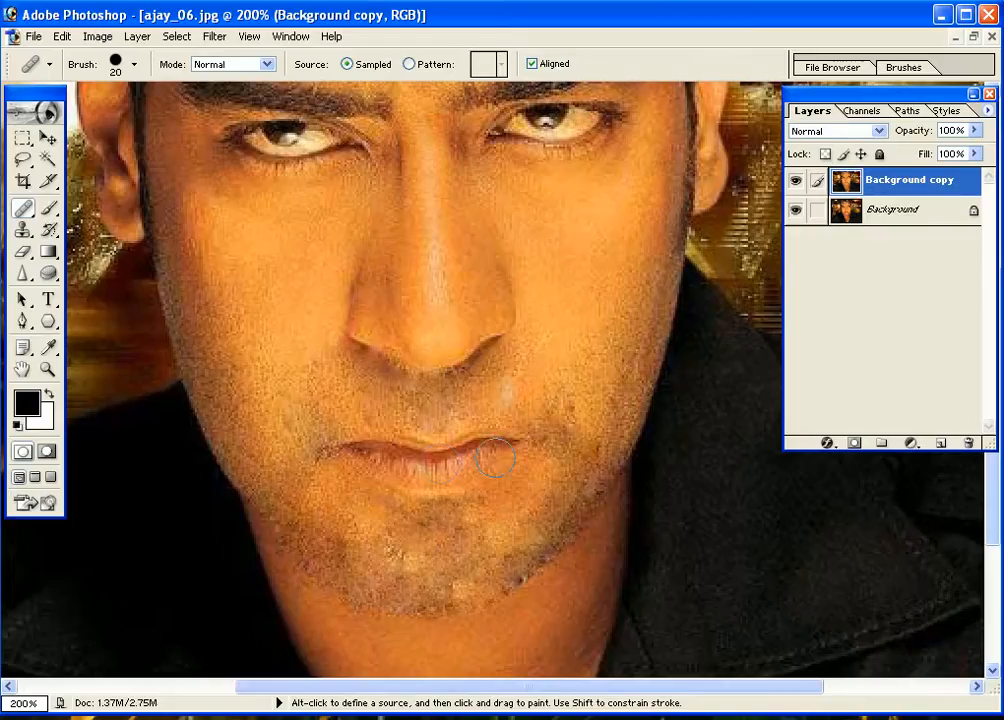
drag(498, 545, 382, 551)
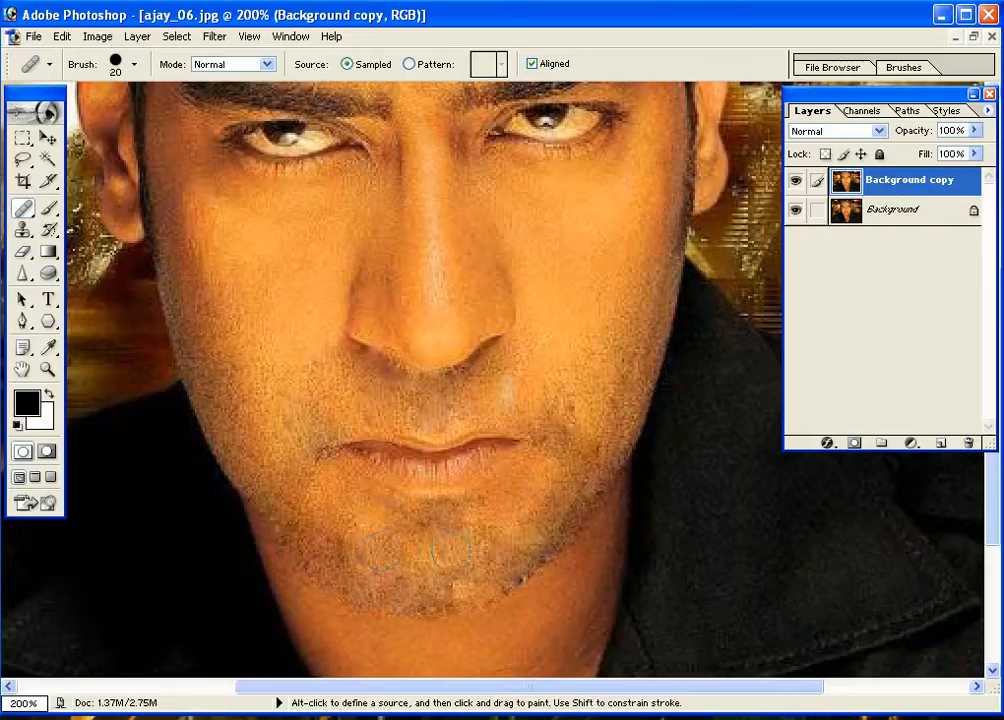
Step: Heal the image-right side of the chin and jaw with sampled chin skin and view the portrait at 100%
alt+click(477, 543)
mouse_move(598, 462)
mouse_down()
mouse_move(556, 515)
mouse_move(560, 537)
mouse_up()
alt+click(514, 534)
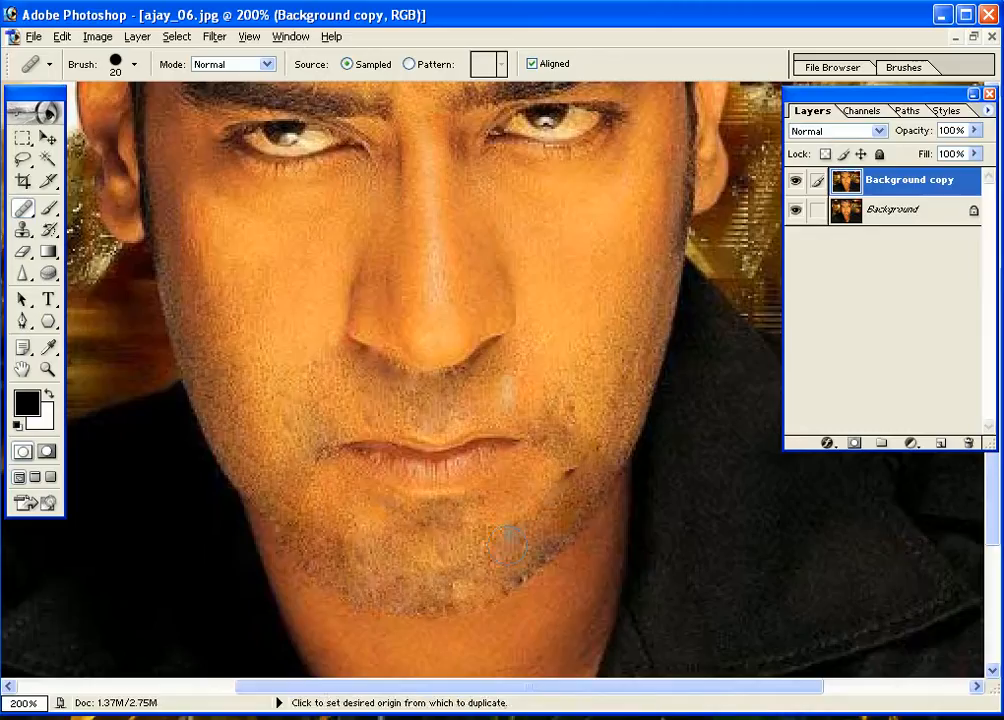
drag(553, 482, 568, 470)
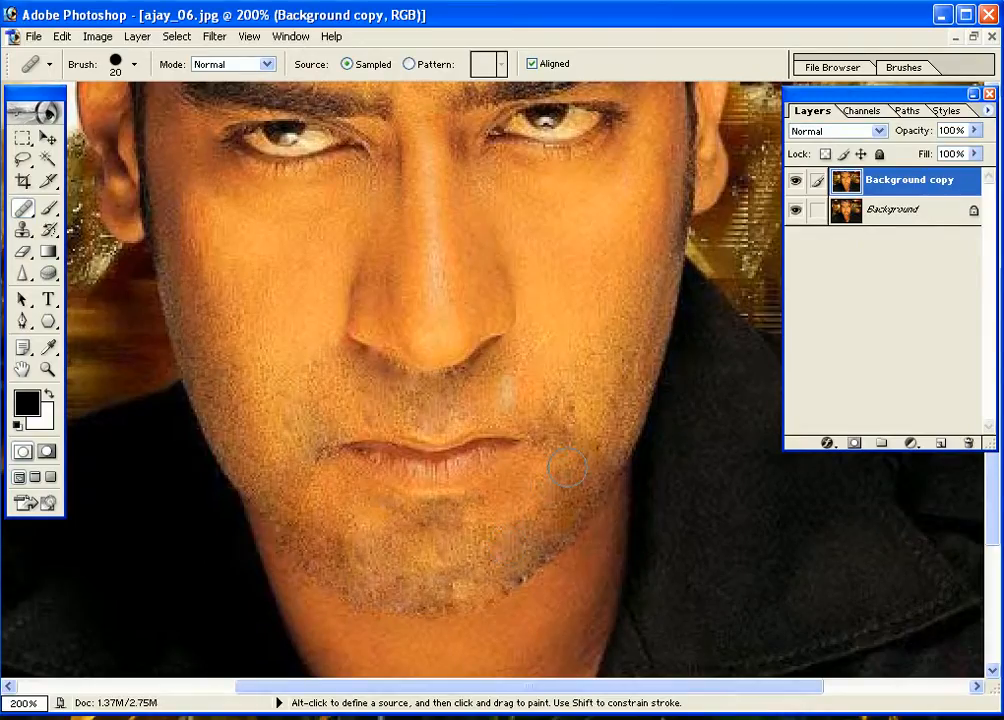
double_click(47, 369)
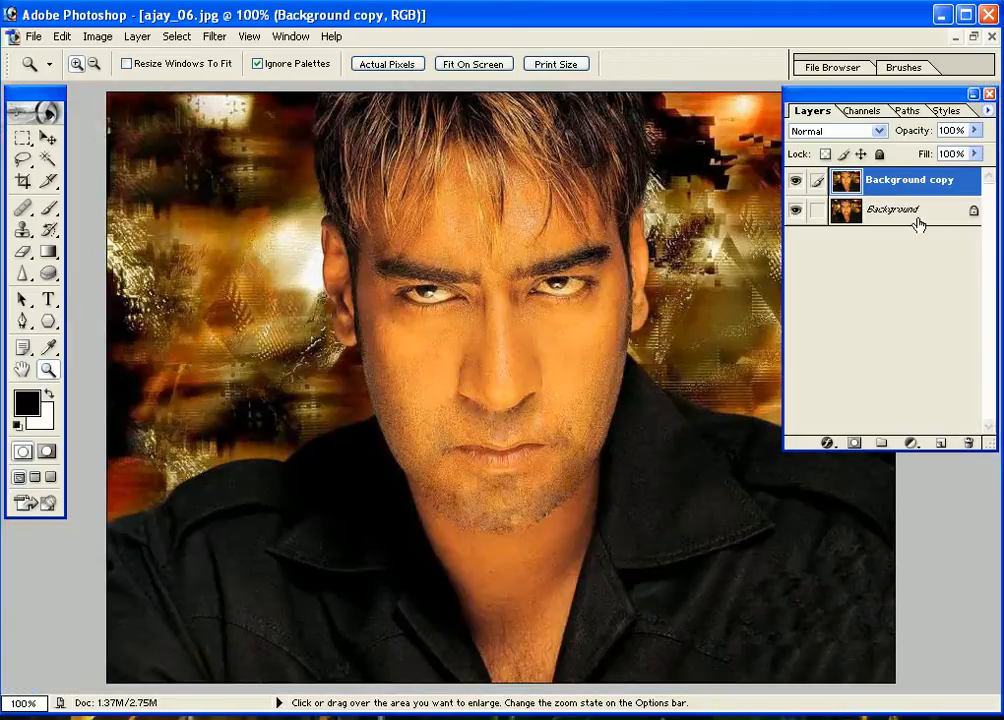
Step: Heal the stubble between the image-right nostril and mouth corner with the Healing Brush, using skin sampled from the adjacent cheek
click(22, 207)
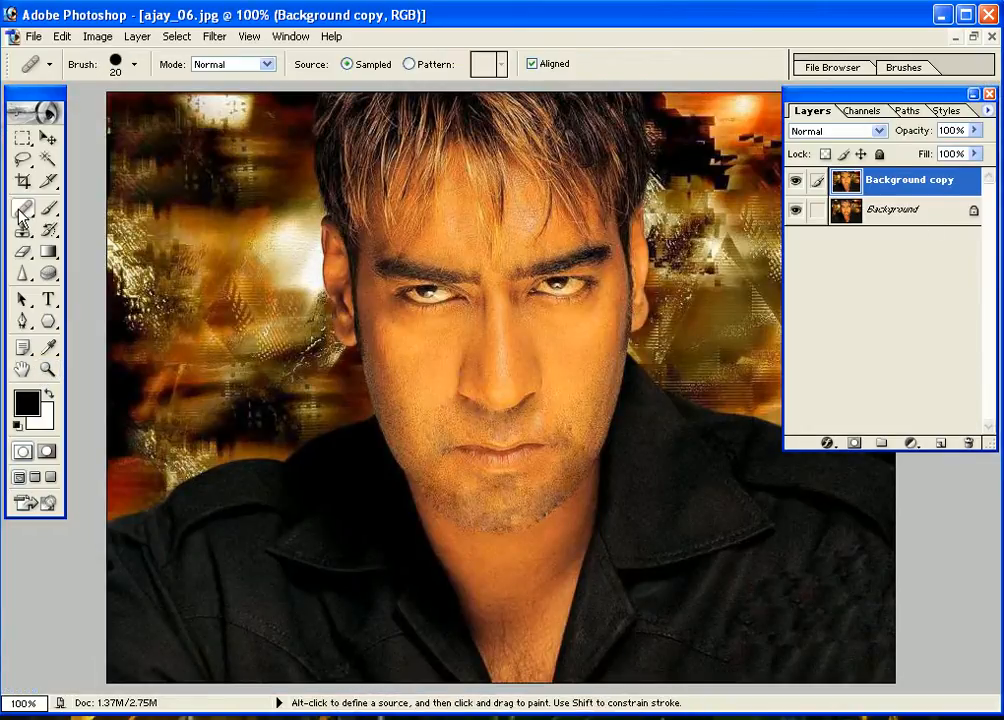
alt+click(567, 415)
mouse_move(532, 421)
mouse_down()
mouse_move(542, 418)
mouse_move(561, 445)
mouse_up()
alt+click(590, 386)
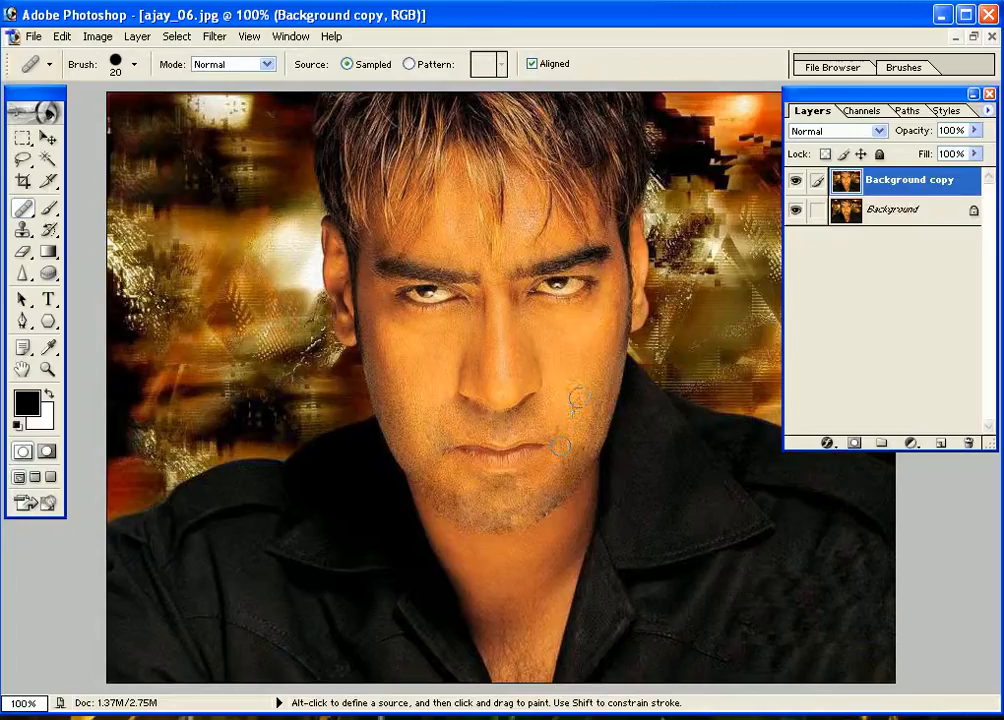
Step: Heal the remaining uneven stubble on the image-right side and lower edge of the chin with skin sampled from the chin
alt+click(512, 478)
drag(533, 514, 558, 494)
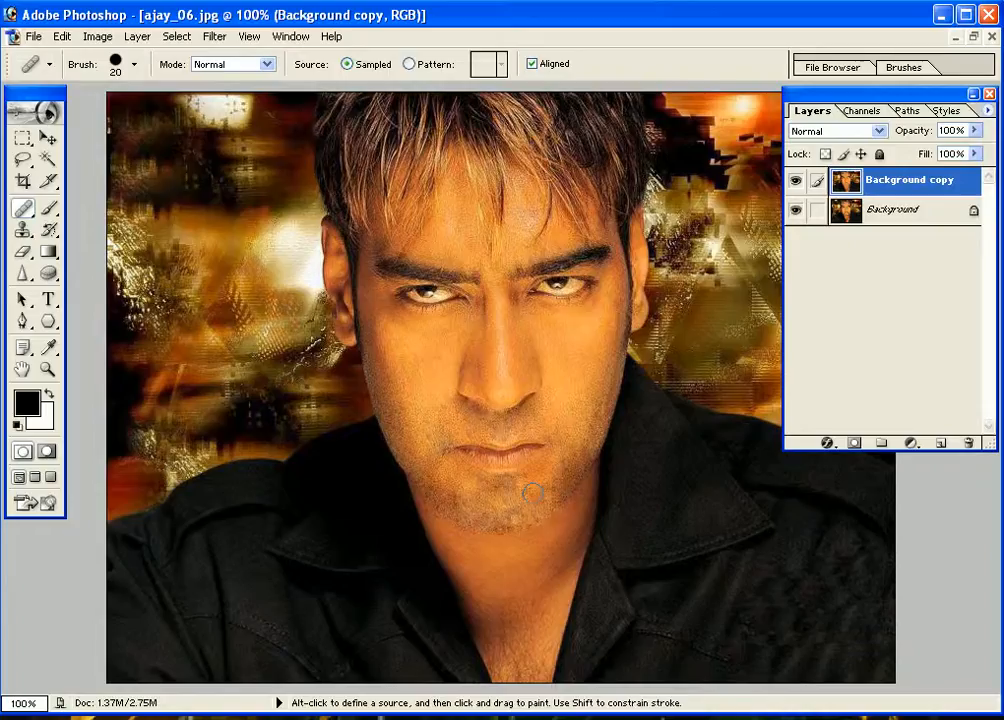
click(527, 516)
key(alt)
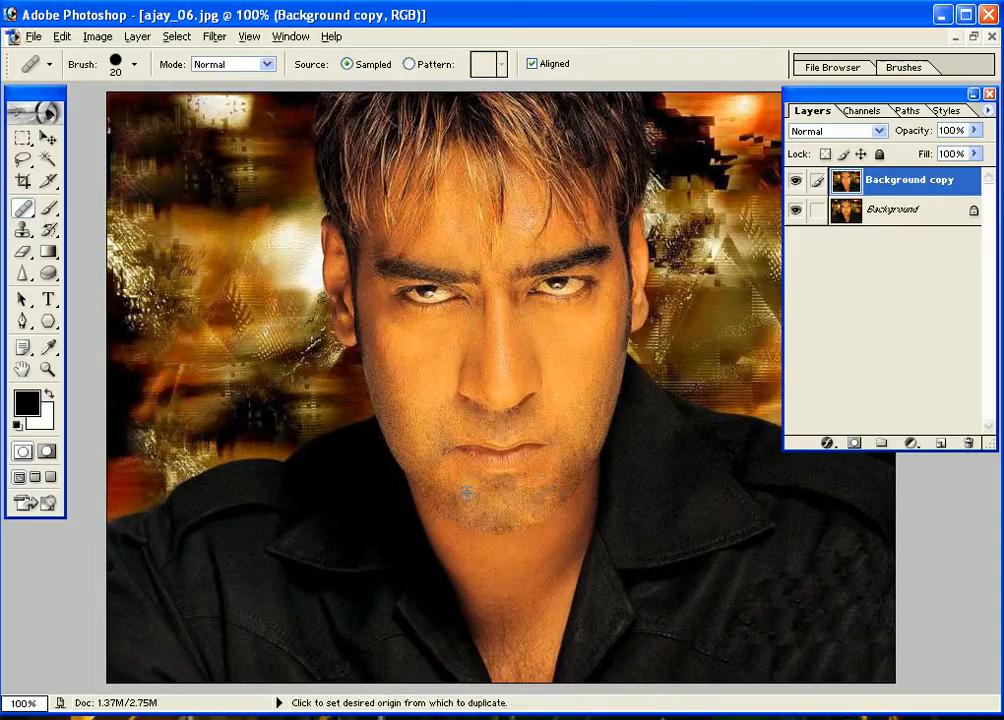
alt+click(467, 492)
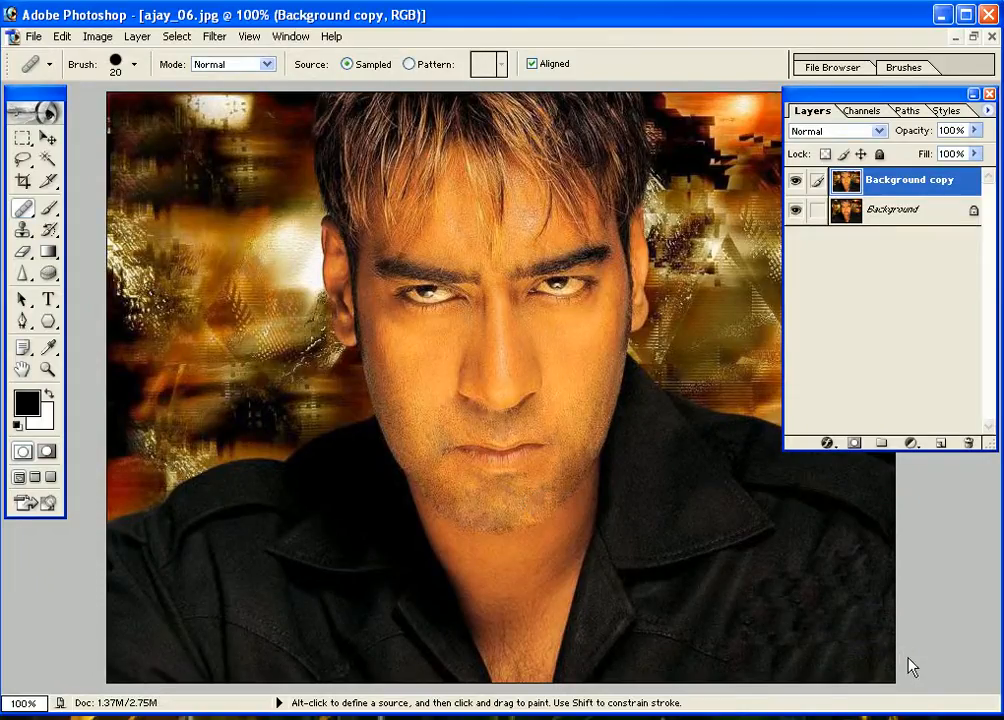
Step: Bring up the file selection dialog for opening another image
key(ctrl+o)
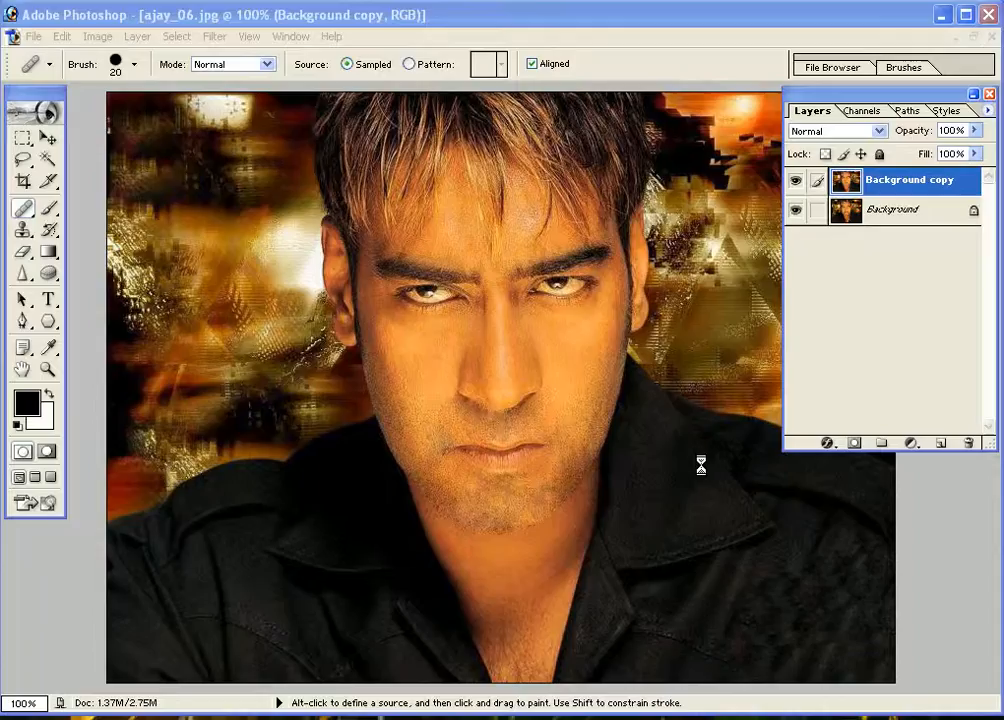